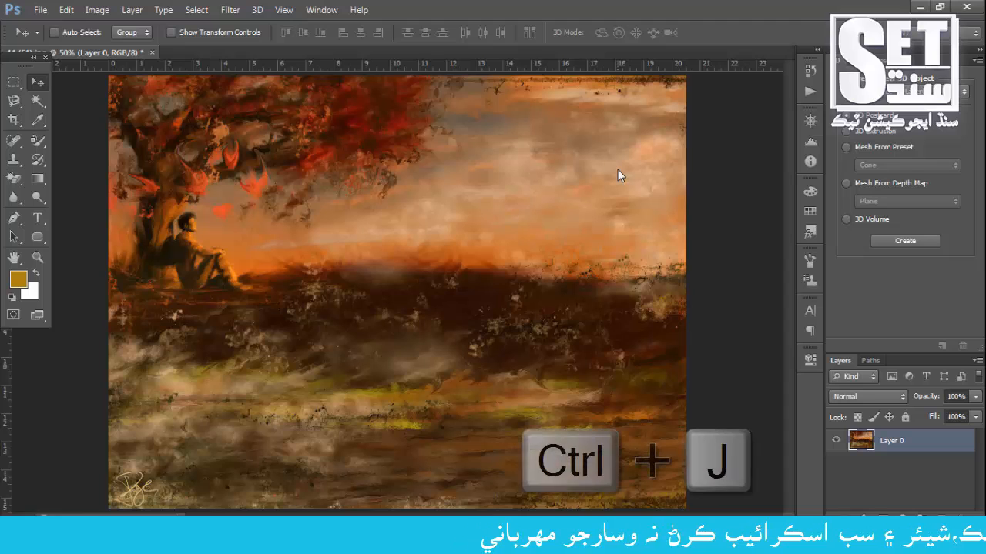
- Duplicate Layer 0 and apply a Lens Blur to the copy with radius 100 and blade curvature 100
{"action": "key", "text": "ctrl+j"}
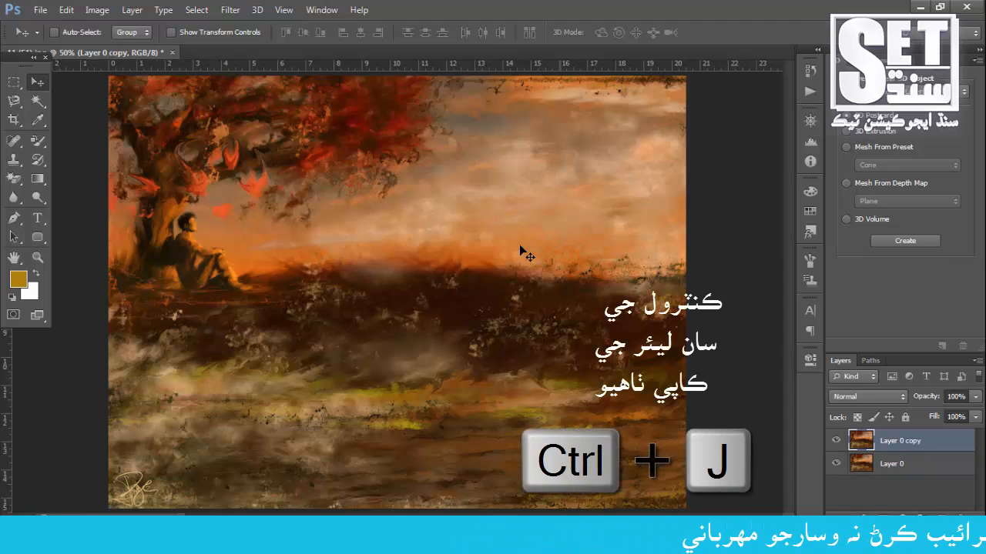
{"action": "left_click", "coordinate": [229, 10]}
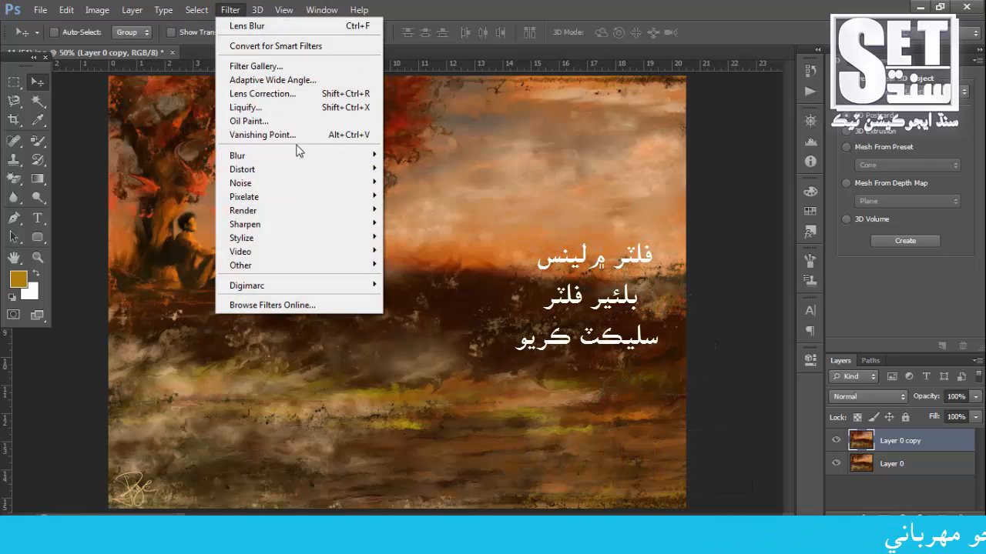
{"action": "mouse_move", "coordinate": [316, 156]}
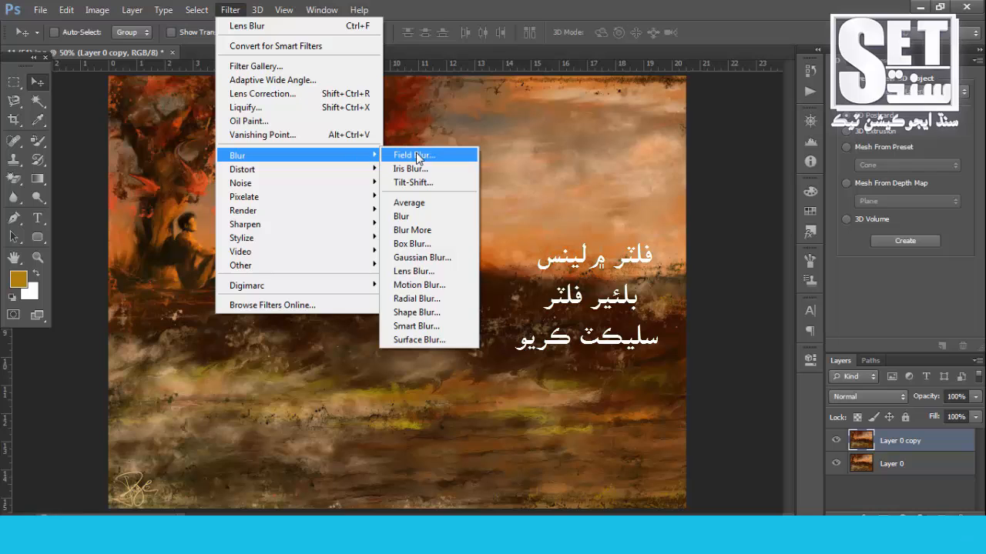
{"action": "left_click", "coordinate": [449, 273]}
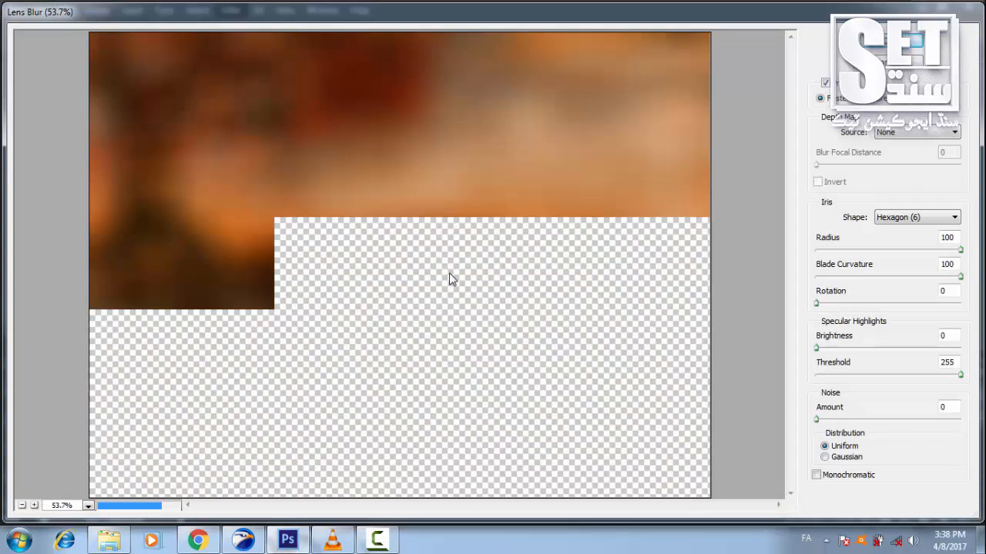
{"action": "left_click", "coordinate": [960, 250]}
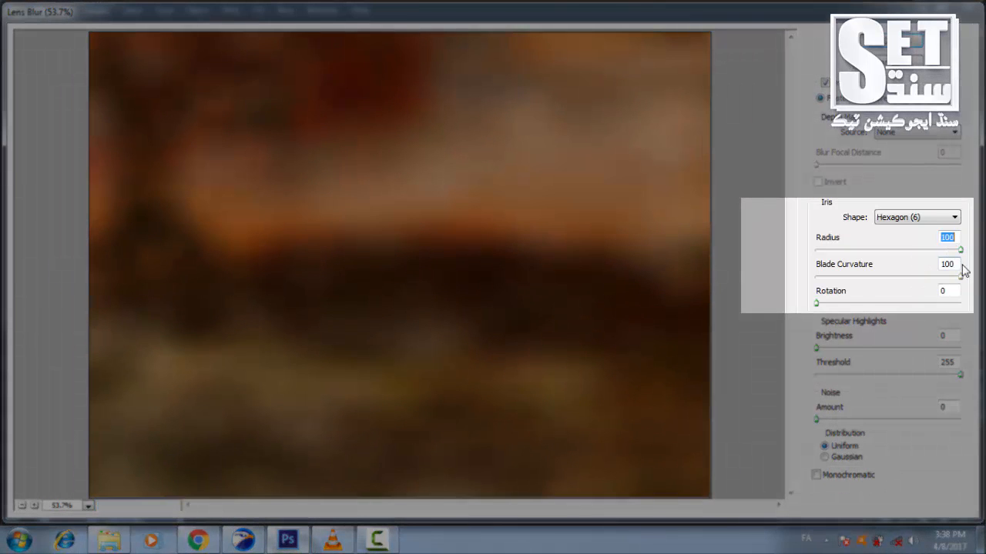
{"action": "left_click", "coordinate": [961, 277]}
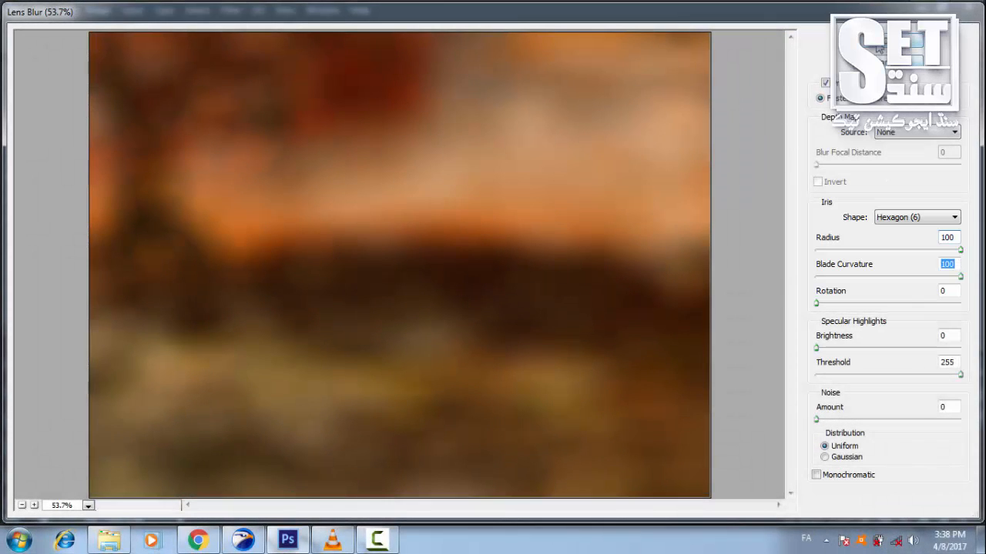
{"action": "left_click", "coordinate": [878, 48]}
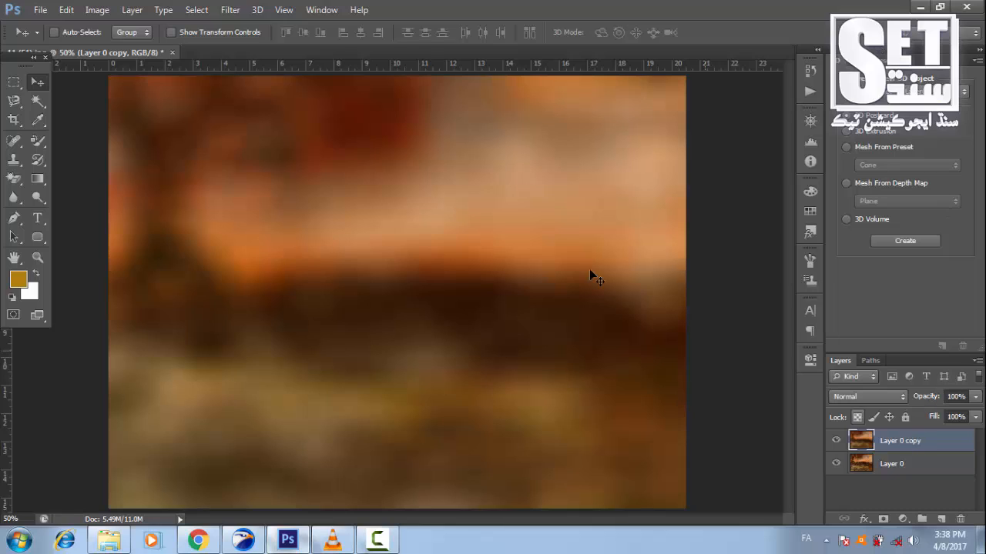
- Add the white 72 pt Sarem Masroor text "سنڌ ايجوڪيشن ٽيڪ" near the middle of the image
{"action": "left_click", "coordinate": [39, 219]}
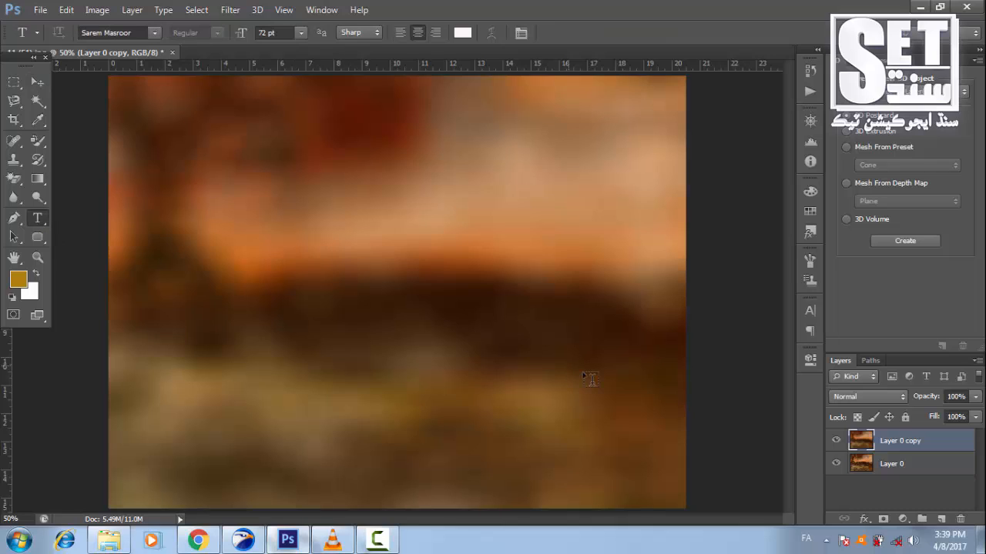
{"action": "left_click", "coordinate": [806, 538]}
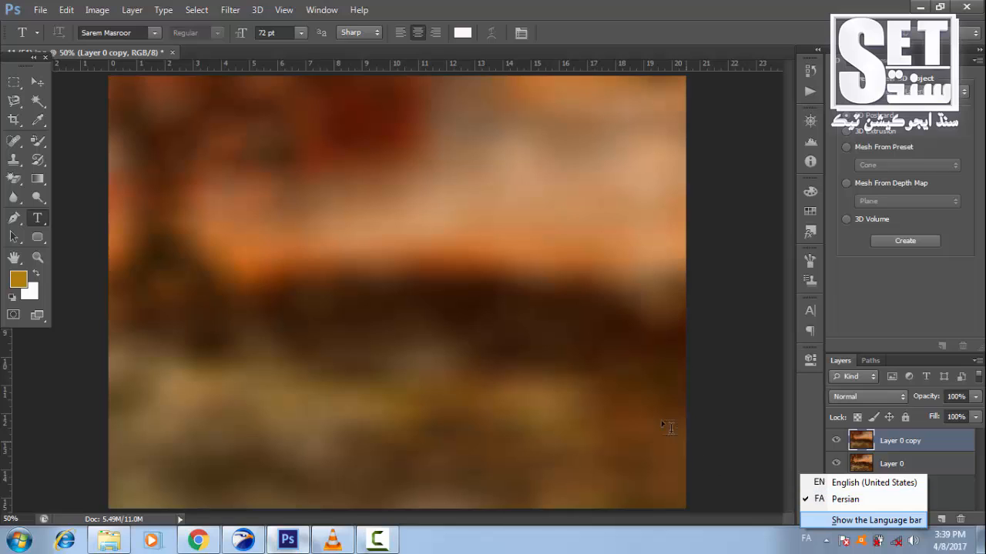
{"action": "left_click", "coordinate": [372, 271]}
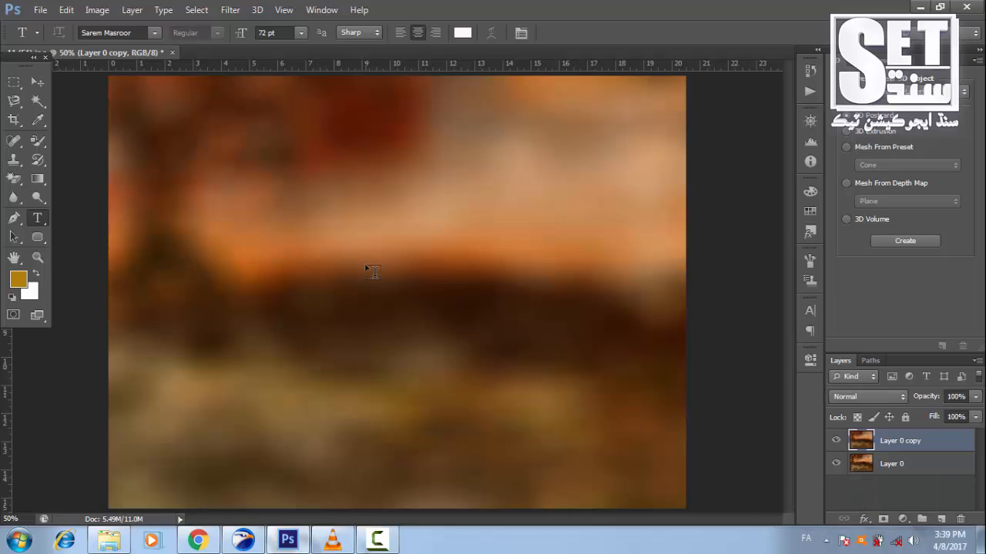
{"action": "left_click", "coordinate": [372, 271]}
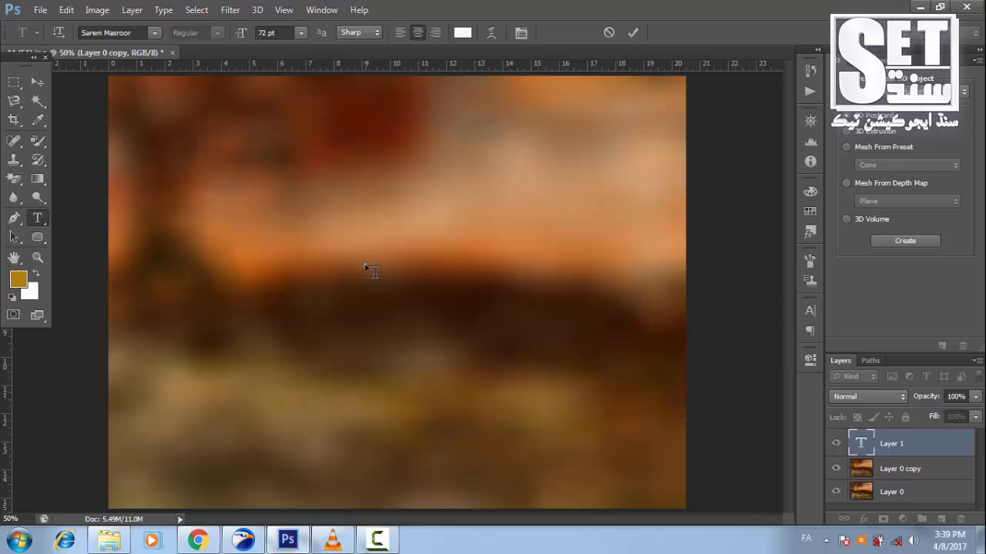
{"action": "type", "text": "س"}
{"action": "type", "text": "ن"}
{"action": "type", "text": "د ایج"}
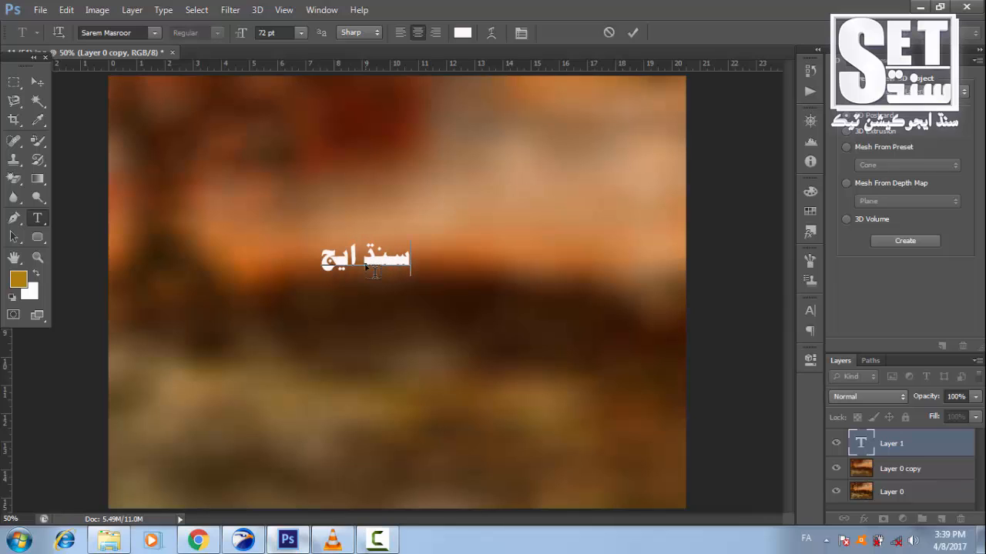
{"action": "type", "text": "وکیش"}
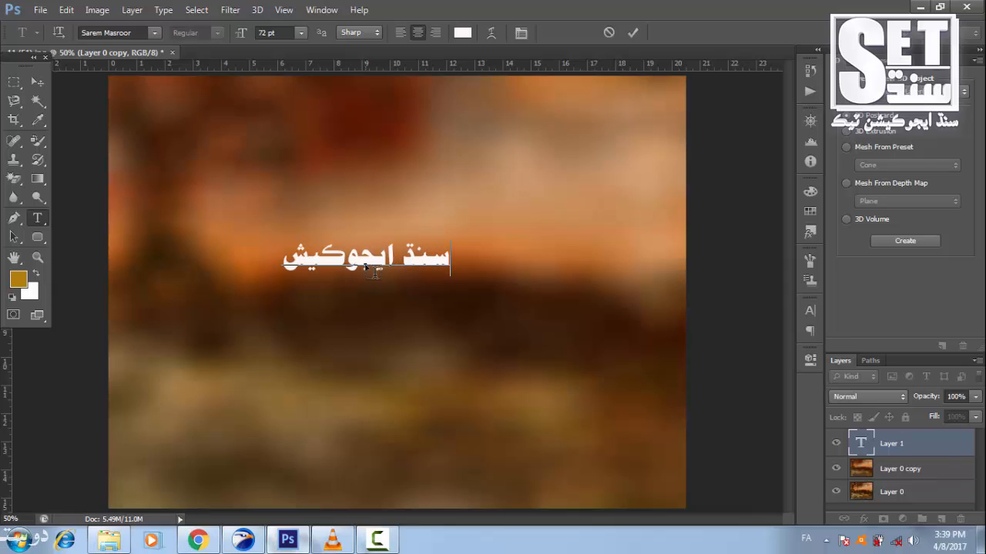
{"action": "type", "text": "ن ت"}
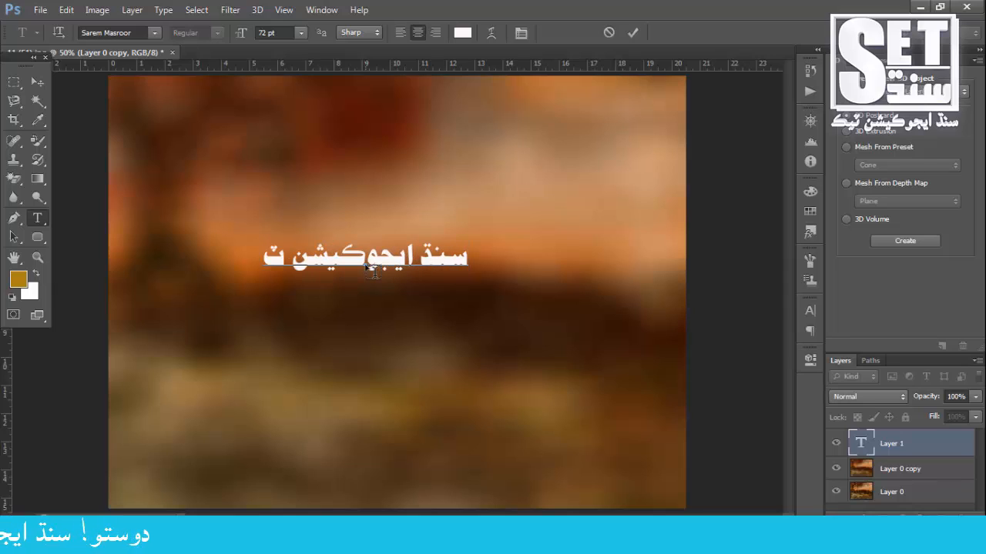
{"action": "type", "text": "يڪ"}
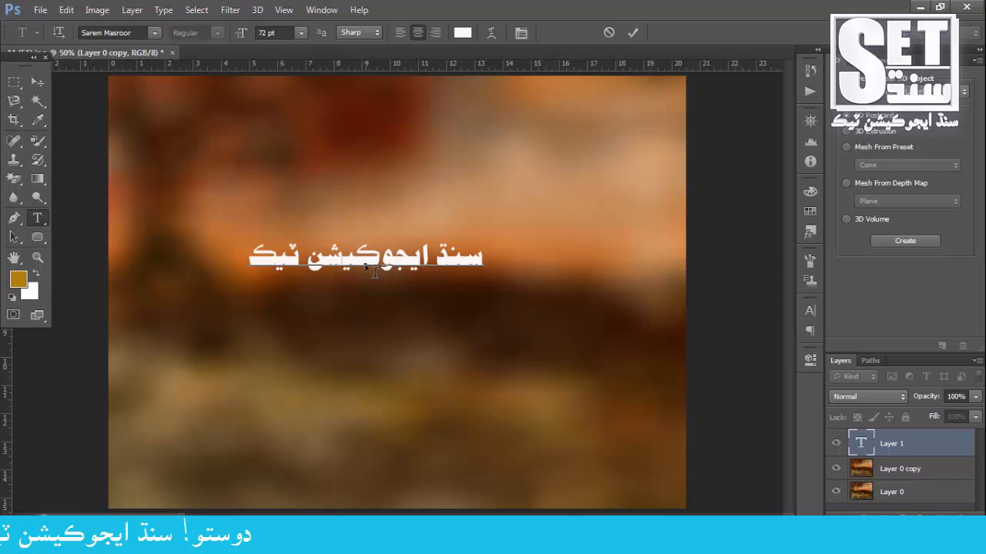
{"action": "left_click", "coordinate": [638, 33]}
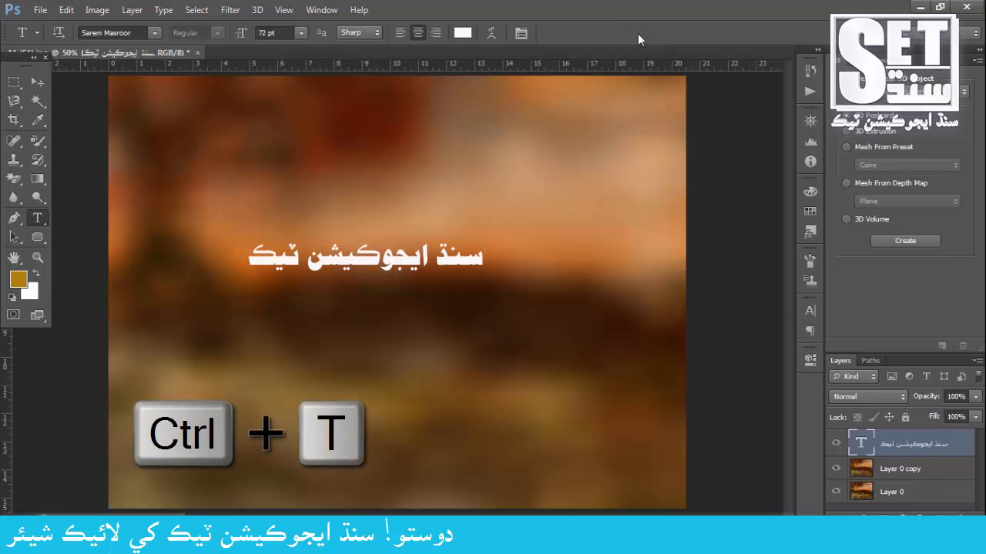
- Free-transform the text to about 227% width and 396% height so it spans the upper part of the image
{"action": "key", "text": "ctrl+t"}
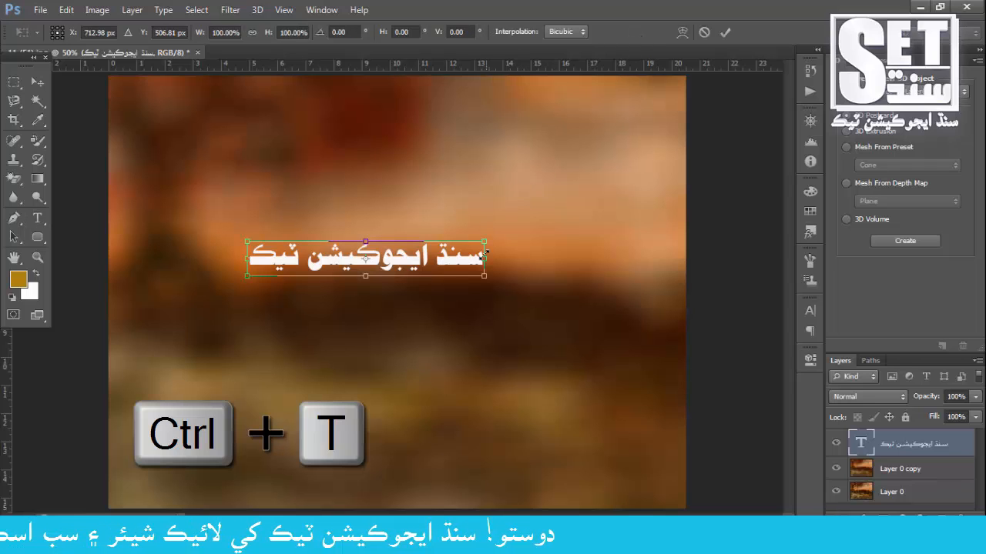
{"action": "left_click_drag", "start_coordinate": [483, 261], "coordinate": [643, 260]}
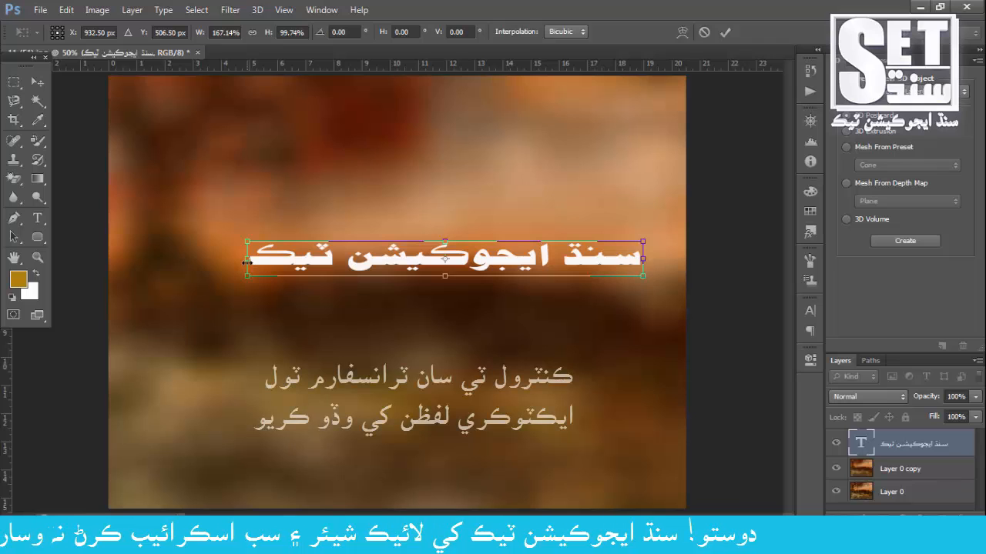
{"action": "left_click_drag", "start_coordinate": [247, 259], "coordinate": [143, 260]}
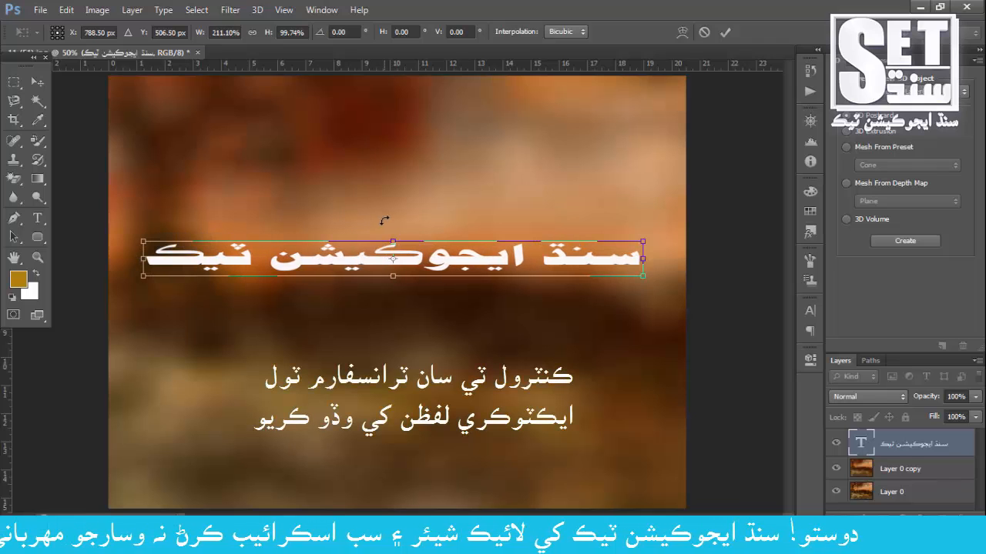
{"action": "left_click_drag", "start_coordinate": [393, 241], "coordinate": [402, 115]}
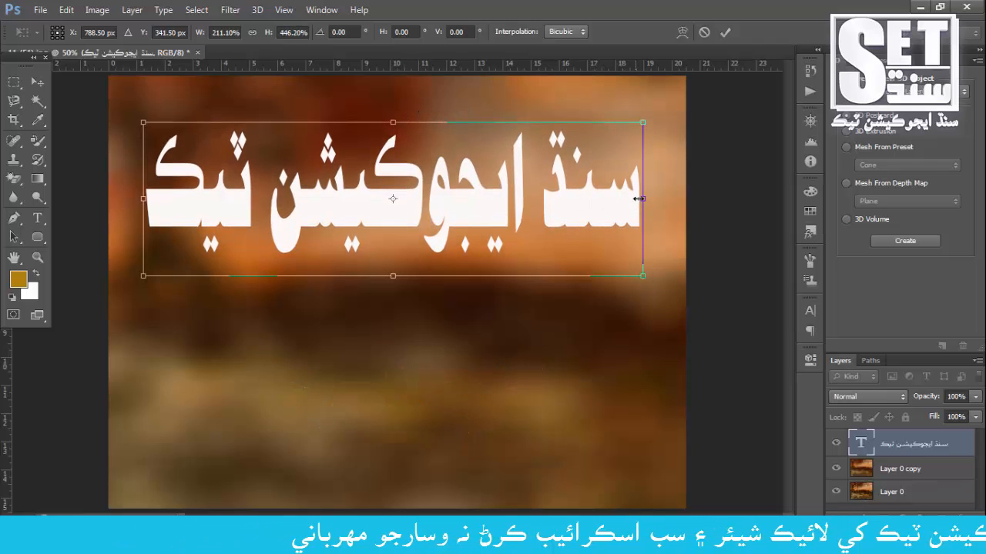
{"action": "left_click_drag", "start_coordinate": [640, 199], "coordinate": [665, 199]}
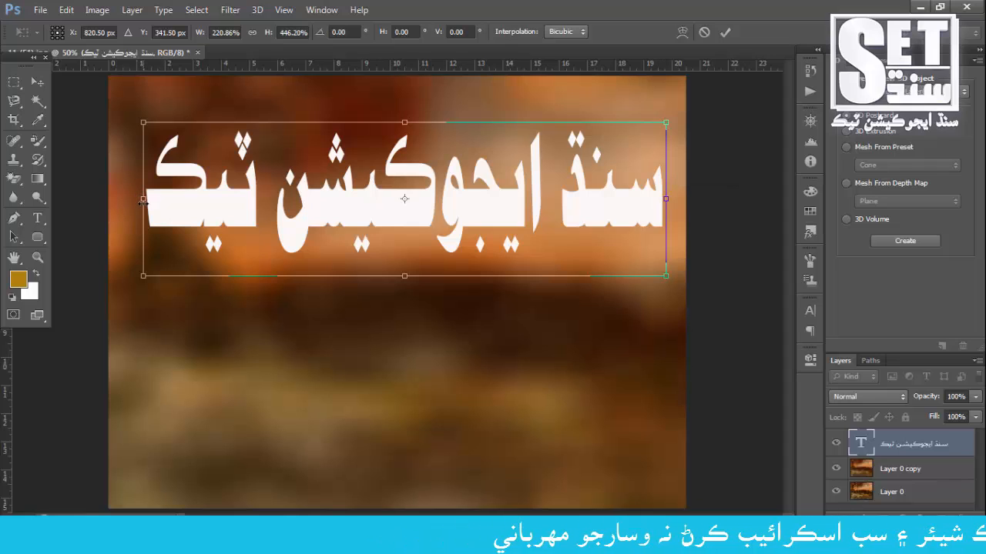
{"action": "left_click_drag", "start_coordinate": [141, 200], "coordinate": [130, 200]}
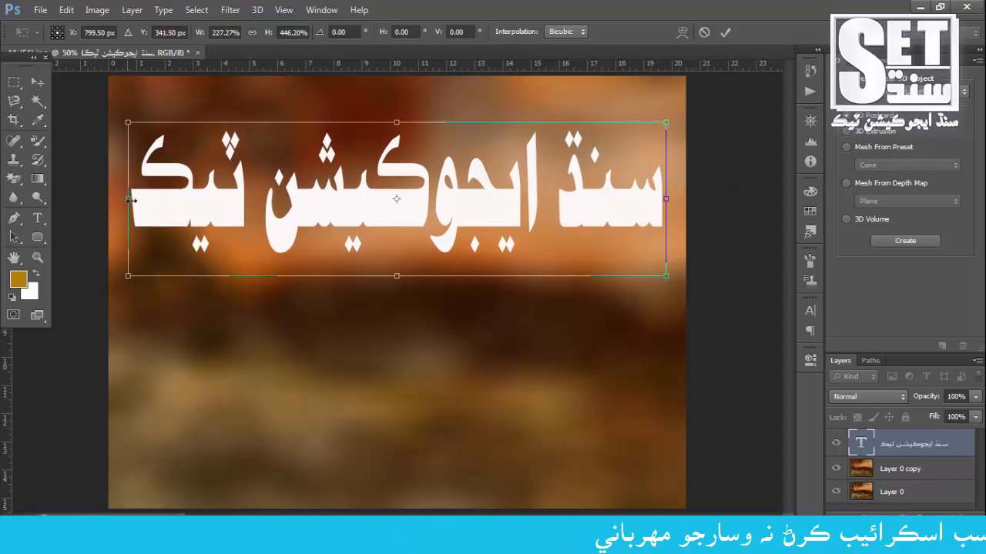
{"action": "left_click_drag", "start_coordinate": [396, 277], "coordinate": [396, 259]}
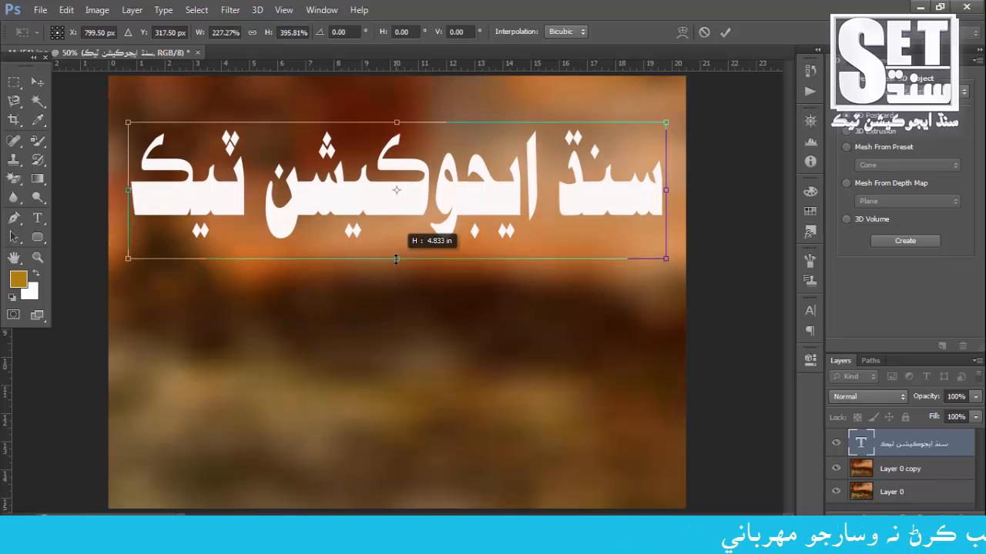
{"action": "left_click", "coordinate": [725, 32]}
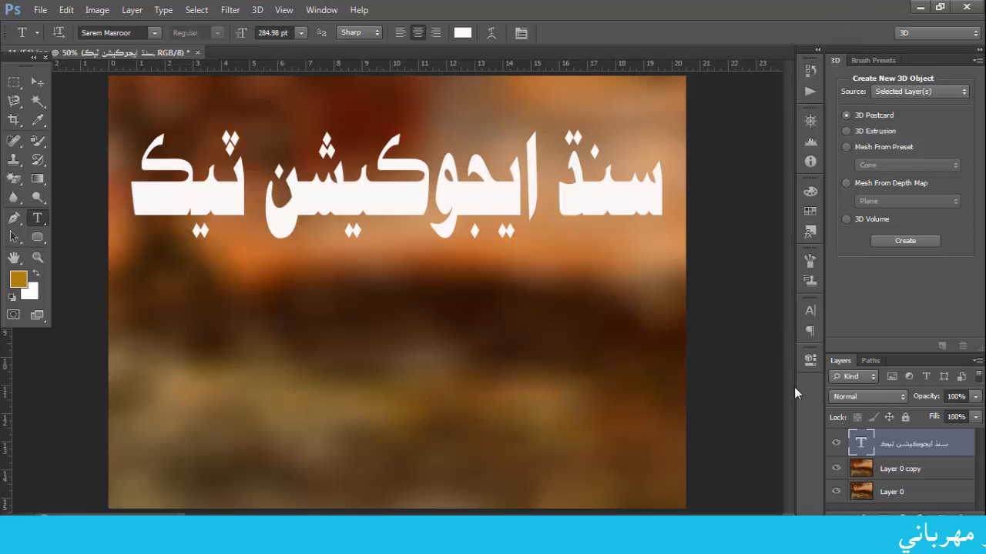
- Set the text layer's blend mode to Linear Burn
{"action": "left_click", "coordinate": [882, 397]}
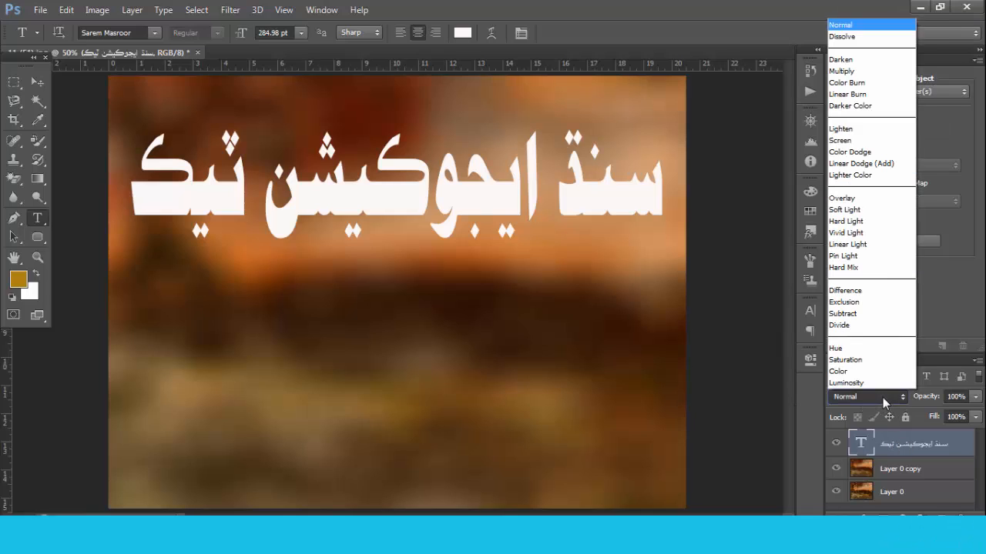
{"action": "left_click", "coordinate": [871, 164]}
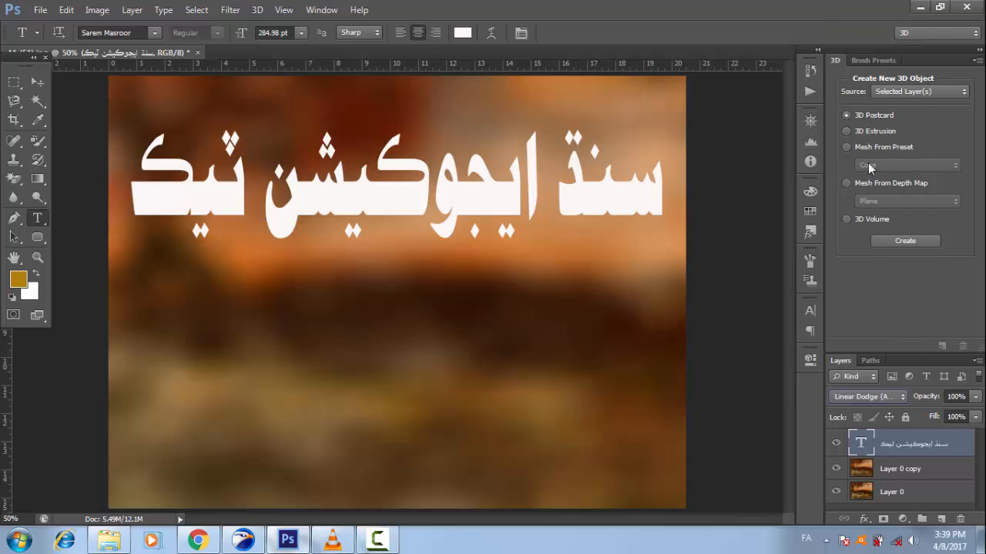
{"action": "left_click", "coordinate": [876, 399]}
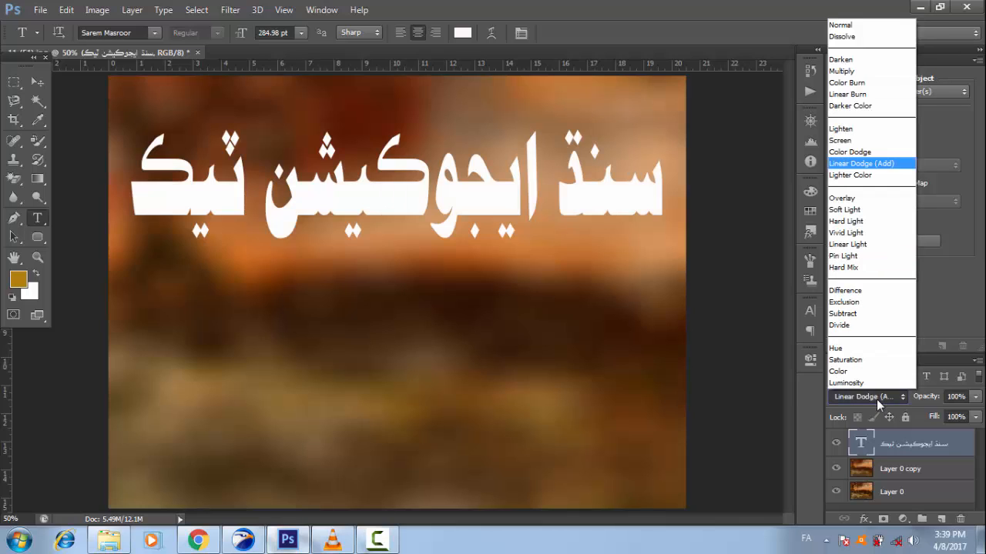
{"action": "left_click", "coordinate": [870, 94]}
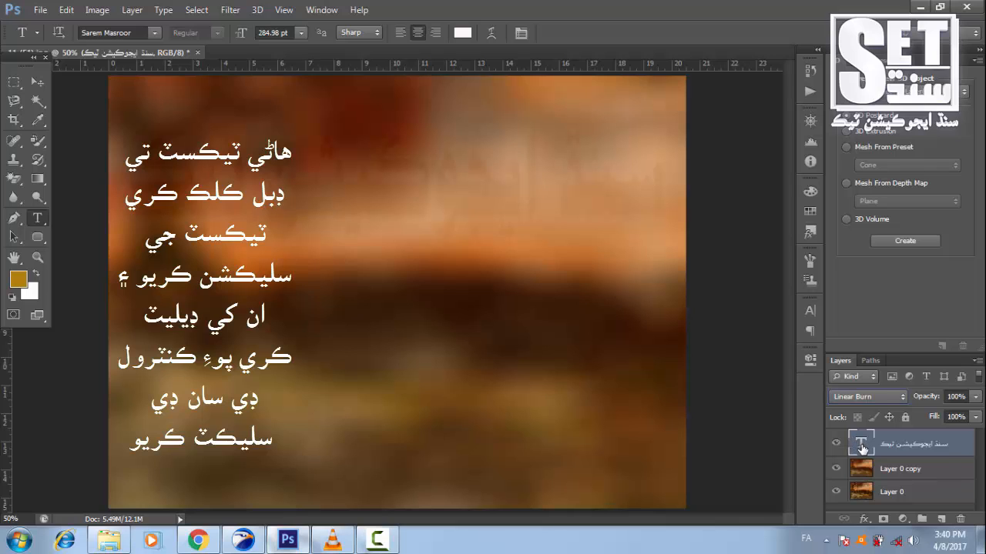
- Load the text outline as a selection, delete that area from the blurred Layer 0 copy and deselect
{"action": "left_click", "coordinate": [861, 445], "text": "ctrl"}
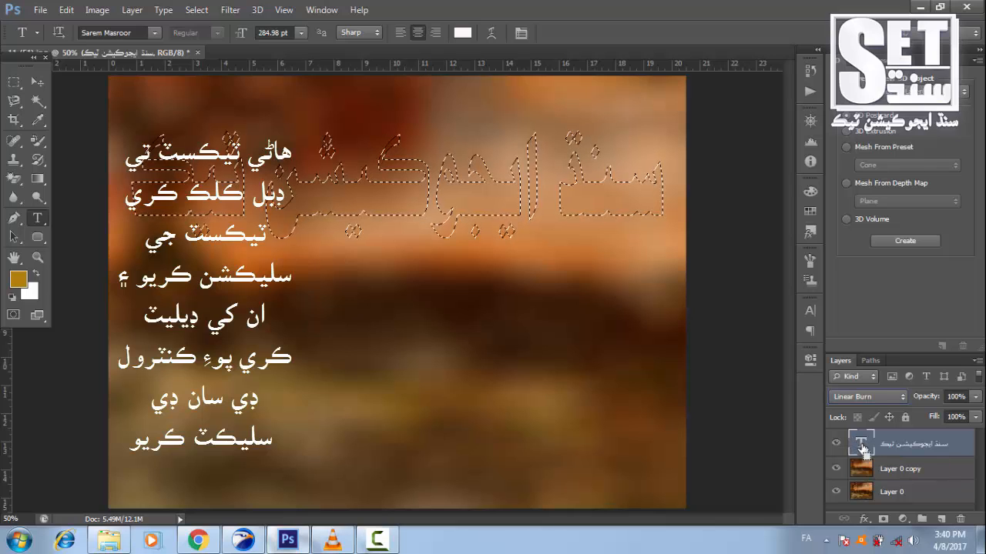
{"action": "left_click", "coordinate": [908, 475]}
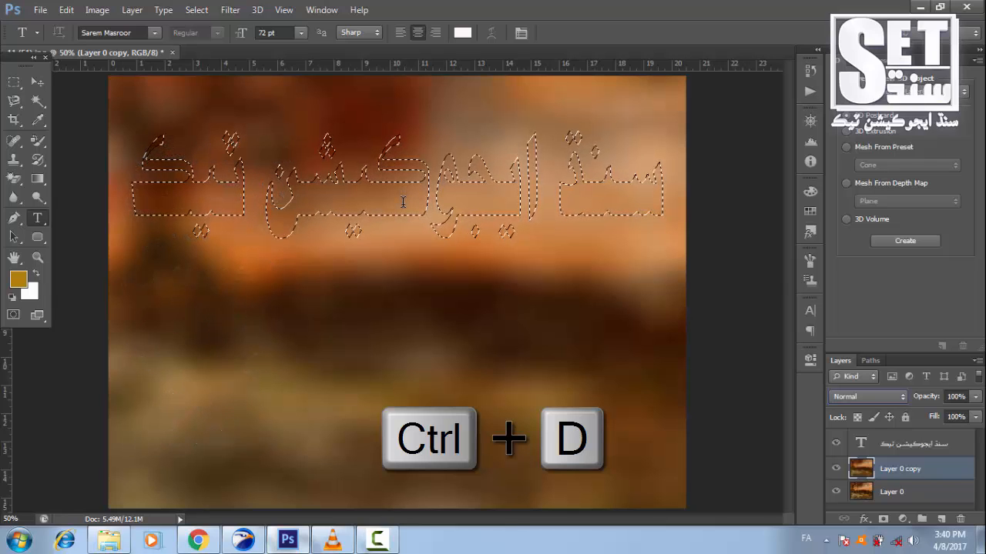
{"action": "key", "text": "ctrl+d"}
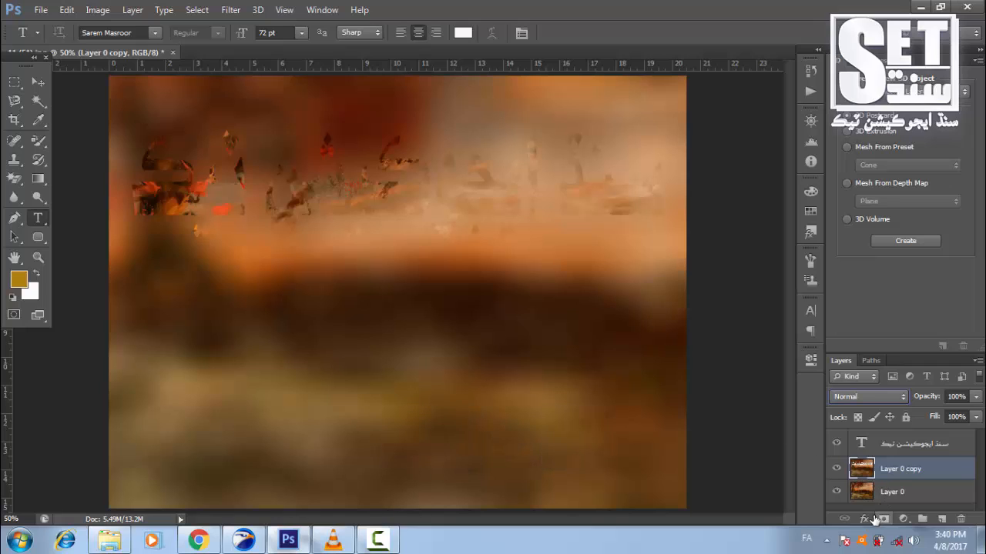
- Open the layer styles of the Sindhi text layer, switch Drop Shadow off and enable Bevel & Emboss
{"action": "left_click", "coordinate": [901, 445]}
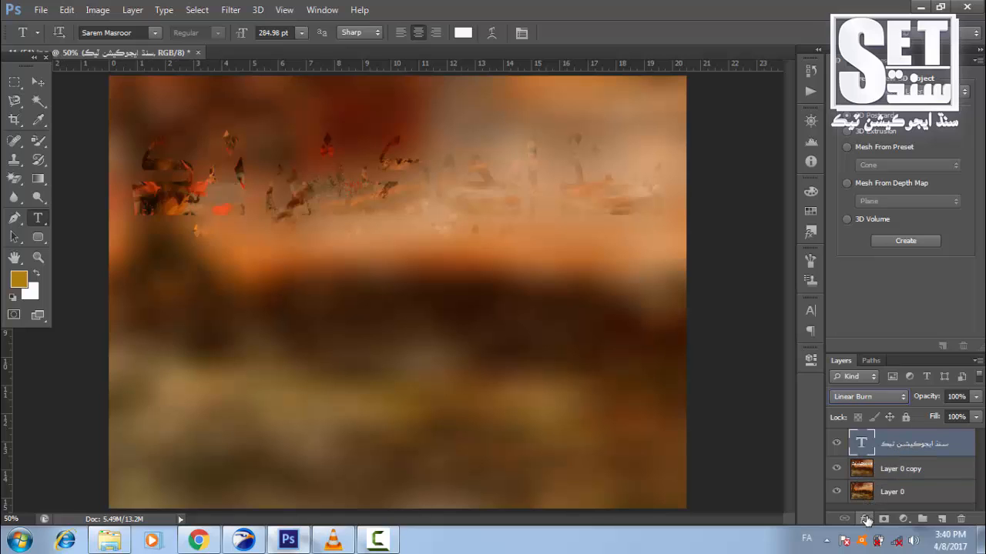
{"action": "left_click", "coordinate": [865, 519]}
{"action": "left_click", "coordinate": [885, 510]}
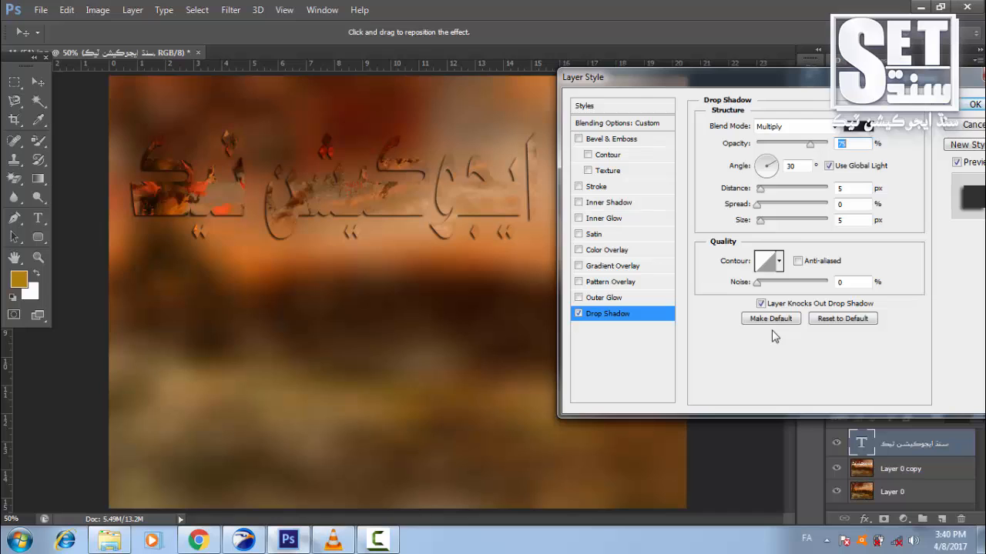
{"action": "left_click", "coordinate": [579, 313]}
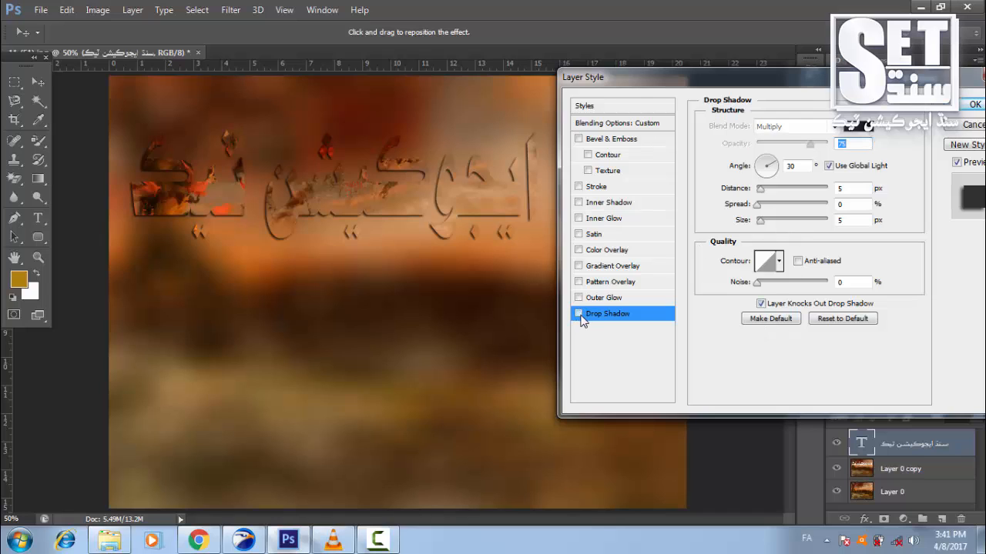
{"action": "left_click", "coordinate": [578, 139]}
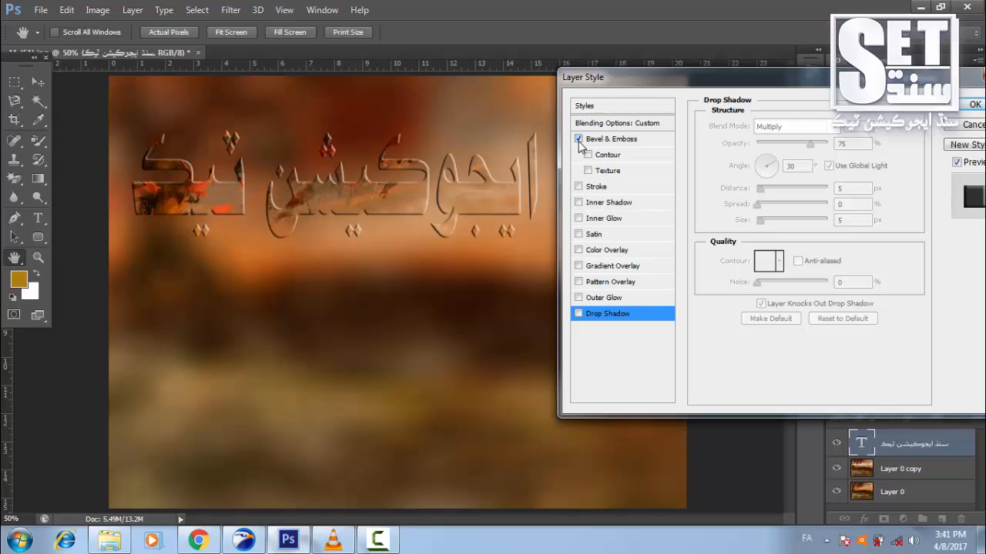
{"action": "left_click", "coordinate": [622, 141]}
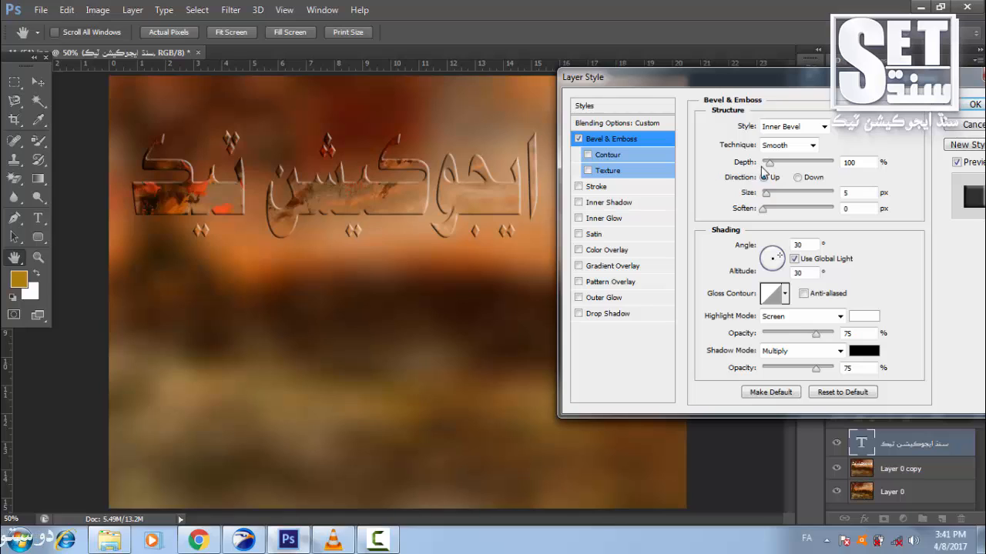
- Set the text's Bevel & Emboss size to 9 px, soften to 2 px and highlight opacity to 100%
{"action": "left_click", "coordinate": [768, 197]}
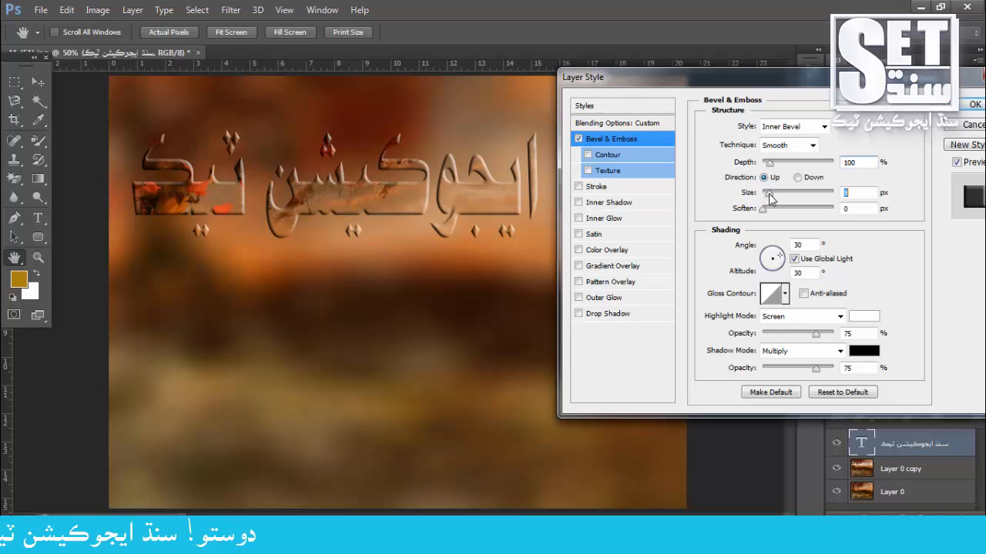
{"action": "left_click_drag", "start_coordinate": [769, 194], "coordinate": [773, 214]}
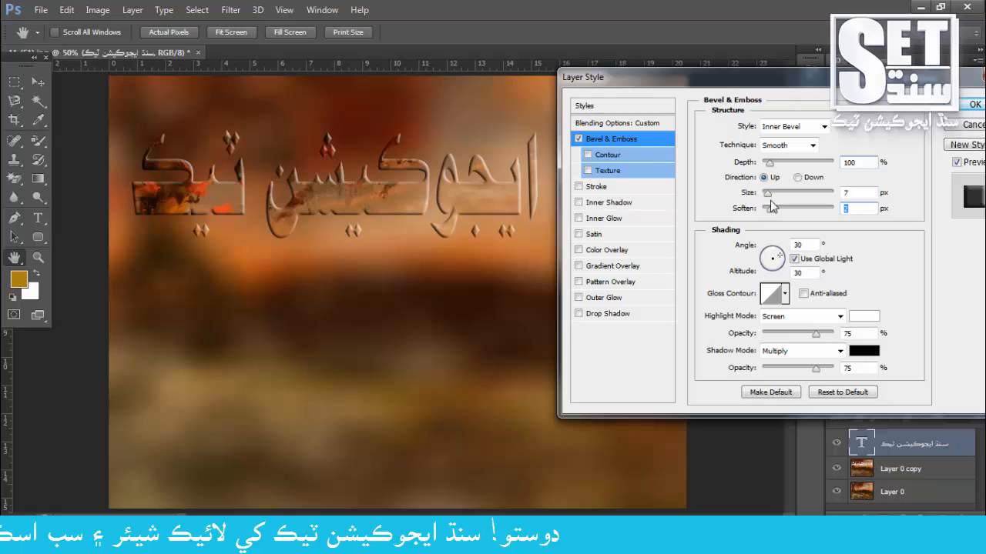
{"action": "left_click_drag", "start_coordinate": [768, 194], "coordinate": [769, 194]}
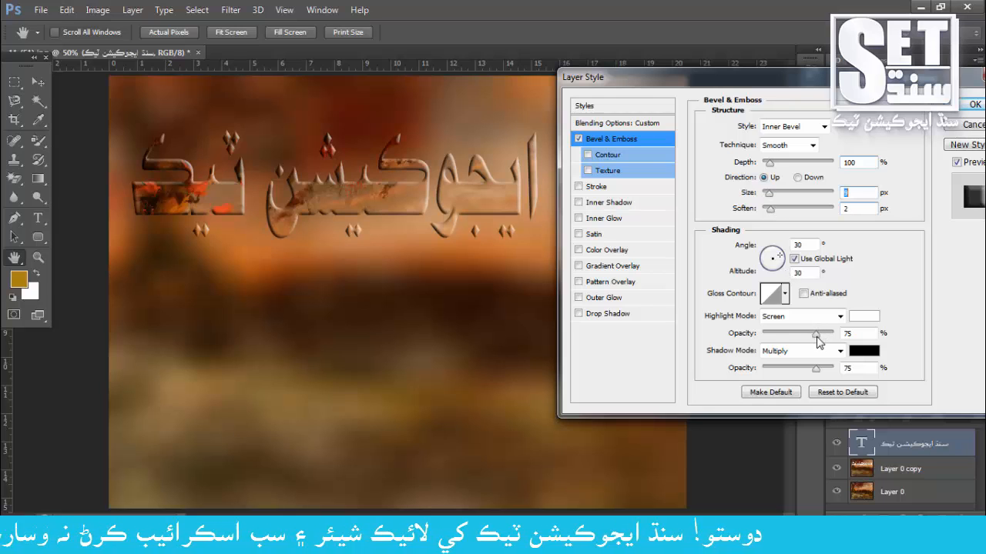
{"action": "left_click_drag", "start_coordinate": [817, 340], "coordinate": [835, 342]}
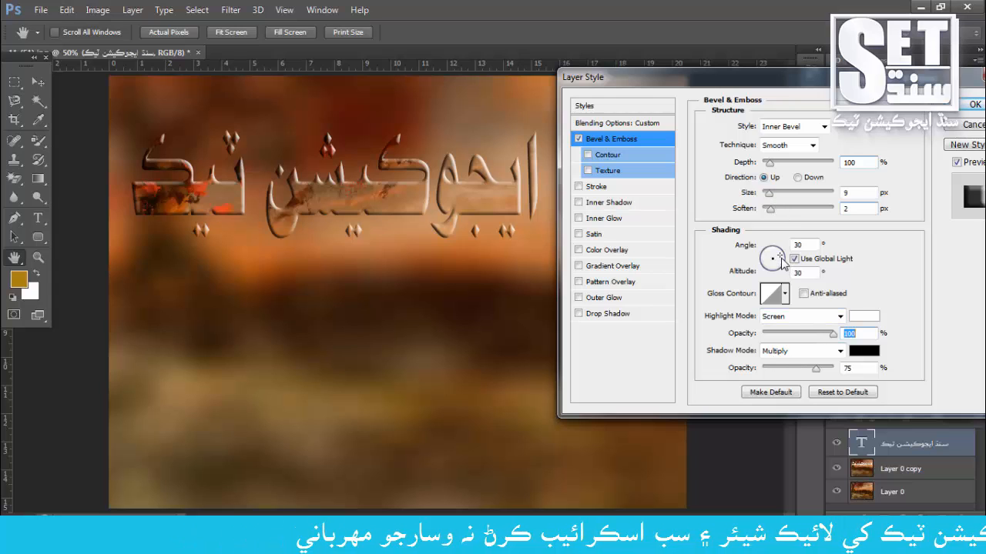
- Set the bevel's lighting angle to 90° with 26° altitude and its size to 7 px
{"action": "left_click_drag", "start_coordinate": [780, 257], "coordinate": [773, 251]}
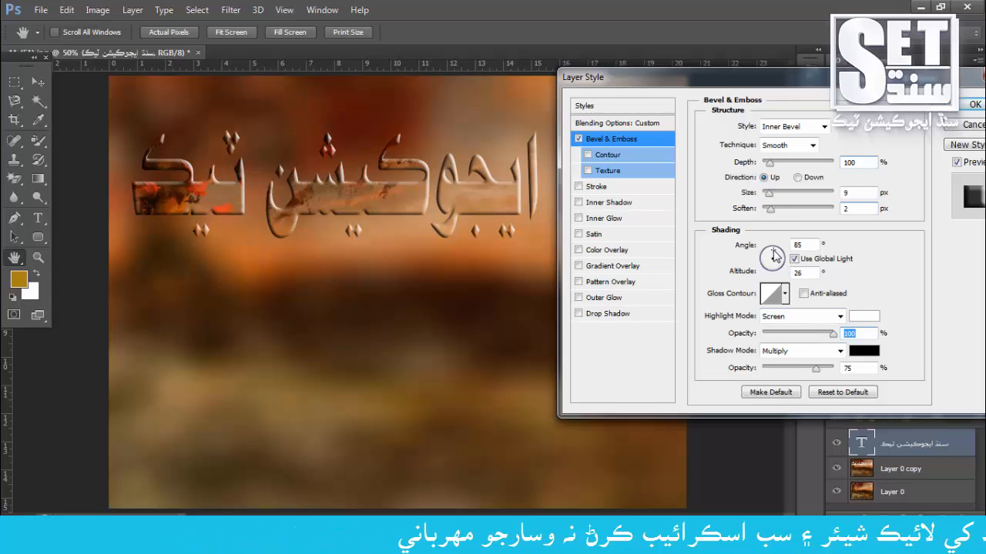
{"action": "left_click", "coordinate": [773, 257]}
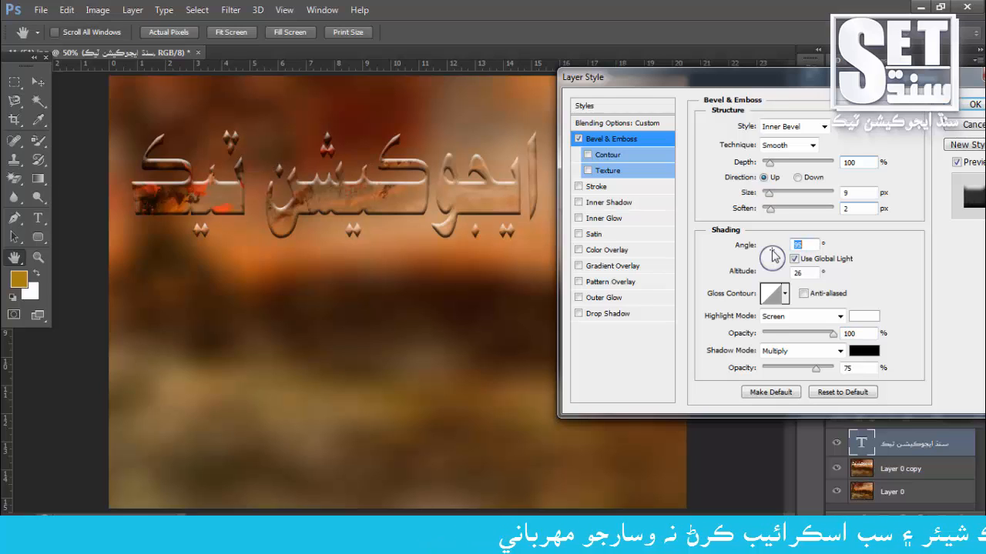
{"action": "left_click", "coordinate": [774, 256]}
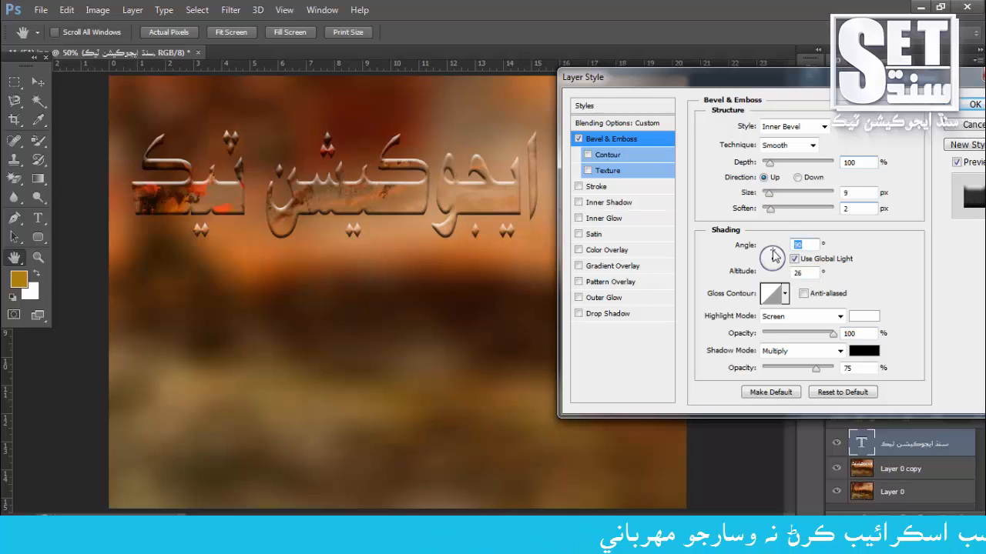
{"action": "left_click", "coordinate": [767, 195]}
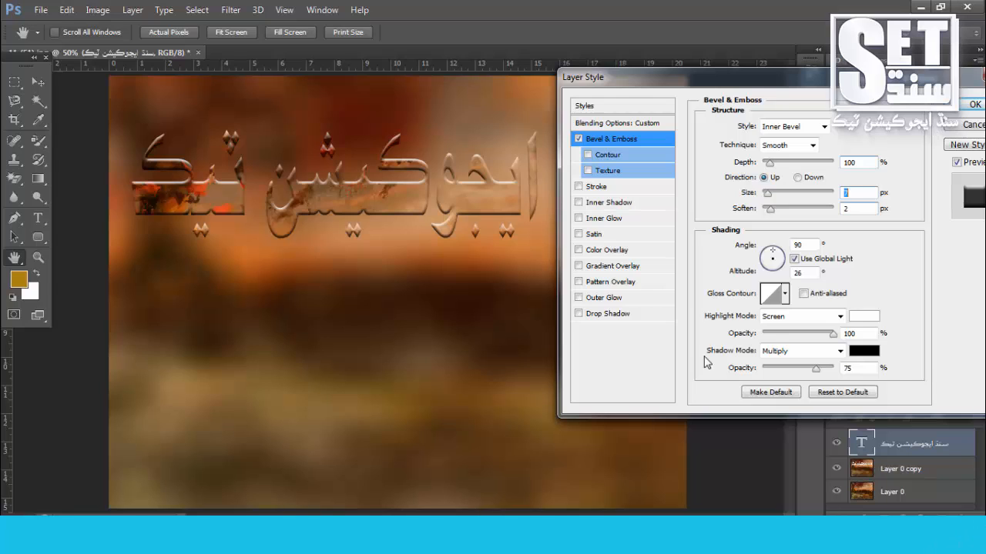
- Enable Drop Shadow, set the bevel size to 5 px and soften to 1 px, and apply the layer styles
{"action": "left_click", "coordinate": [583, 315]}
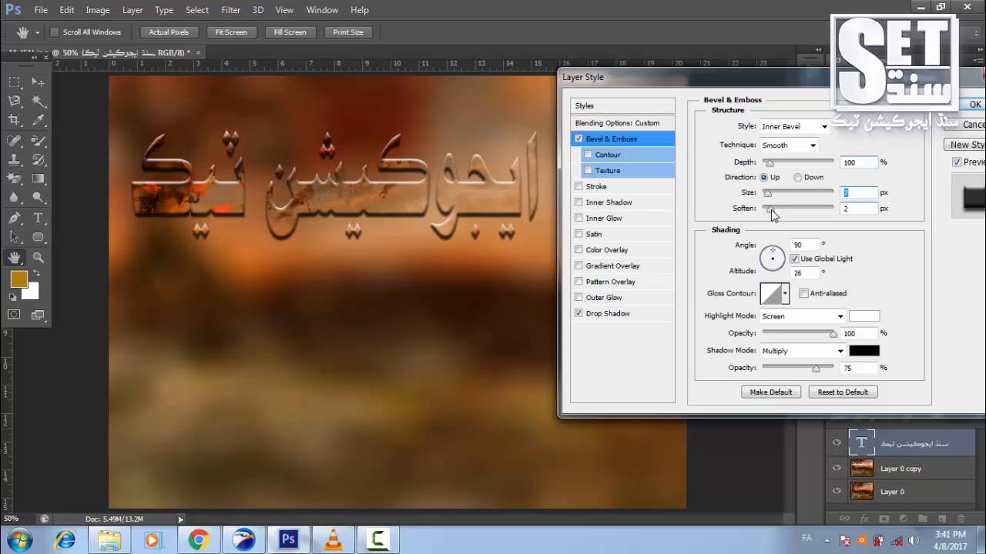
{"action": "left_click_drag", "start_coordinate": [766, 197], "coordinate": [767, 215]}
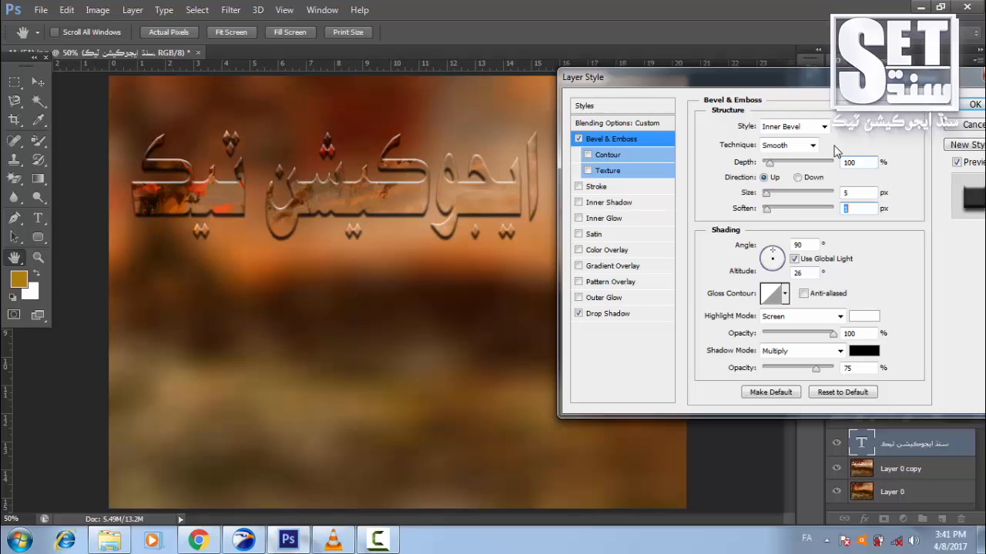
{"action": "left_click", "coordinate": [972, 105]}
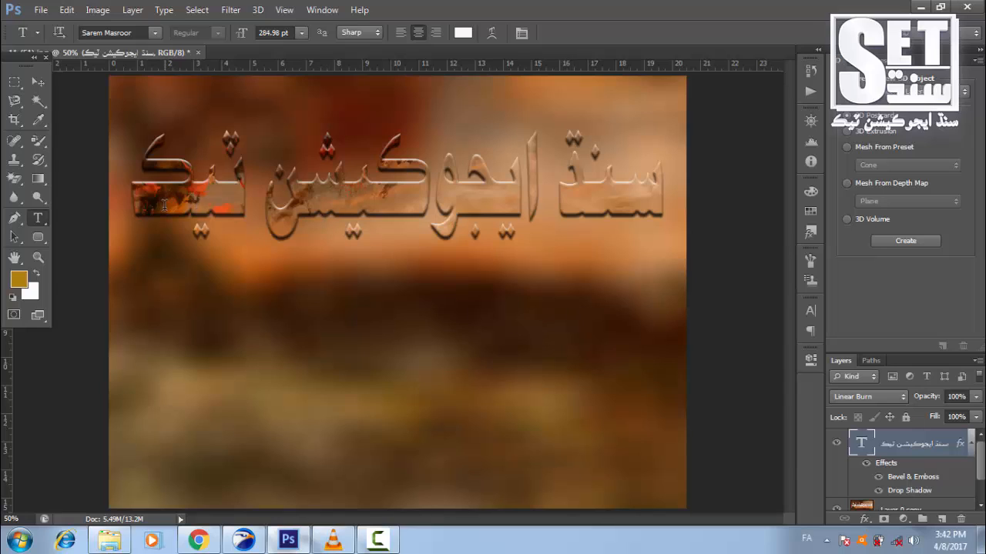
- Add a second line reading "دوستو سب اسڪرائيب" below the existing text in the styled text layer
{"action": "left_click", "coordinate": [135, 197]}
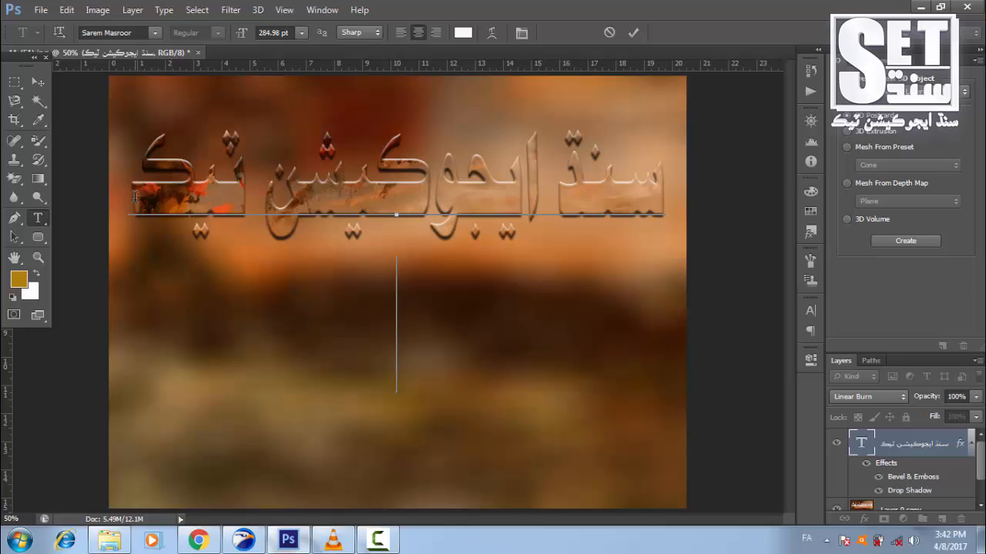
{"action": "type", "text": "دو"}
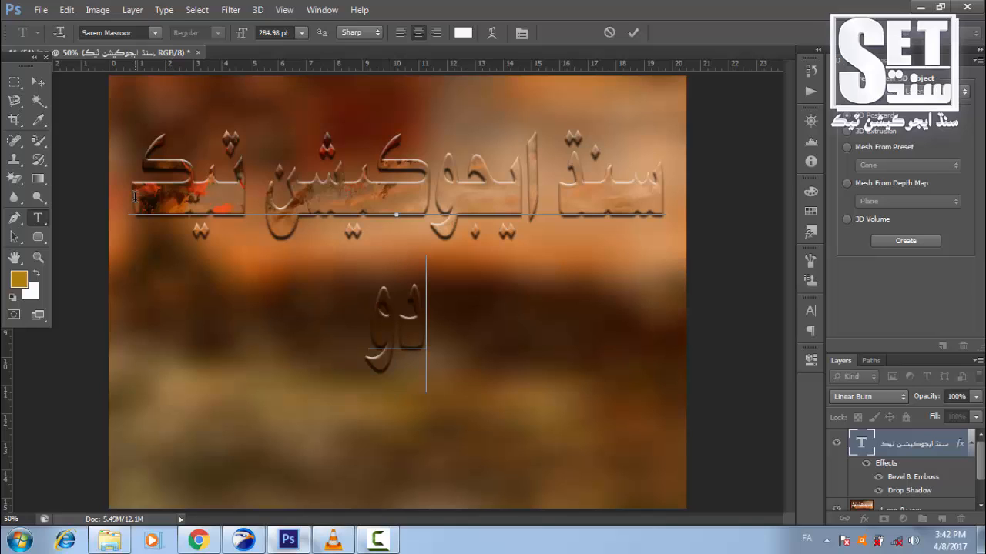
{"action": "type", "text": "ست"}
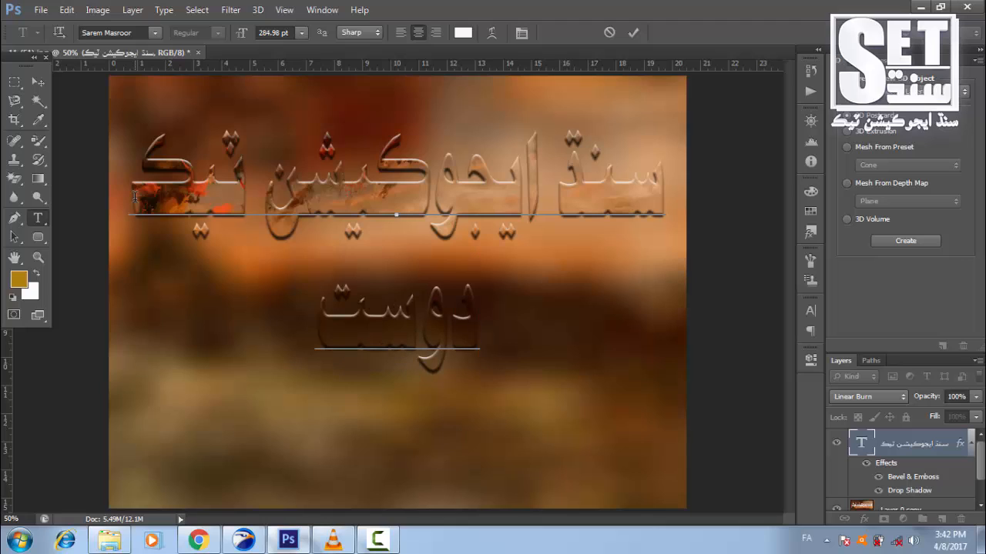
{"action": "type", "text": "و "}
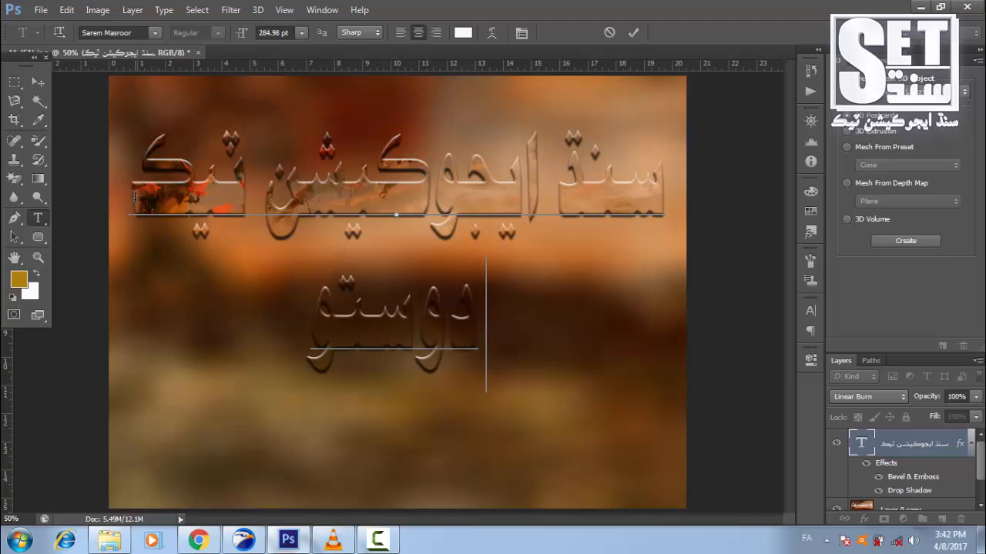
{"action": "type", "text": "من"}
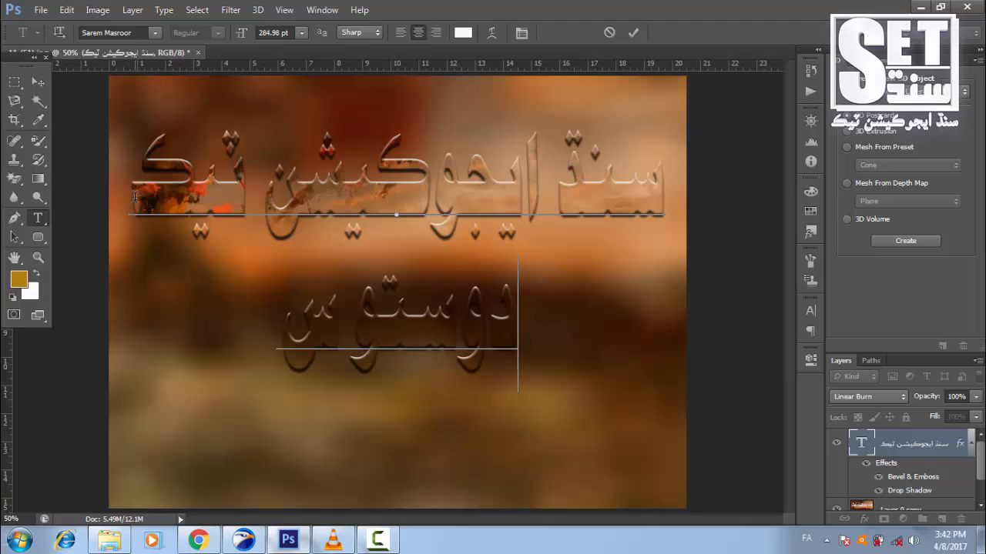
{"action": "type", "text": "ب اس"}
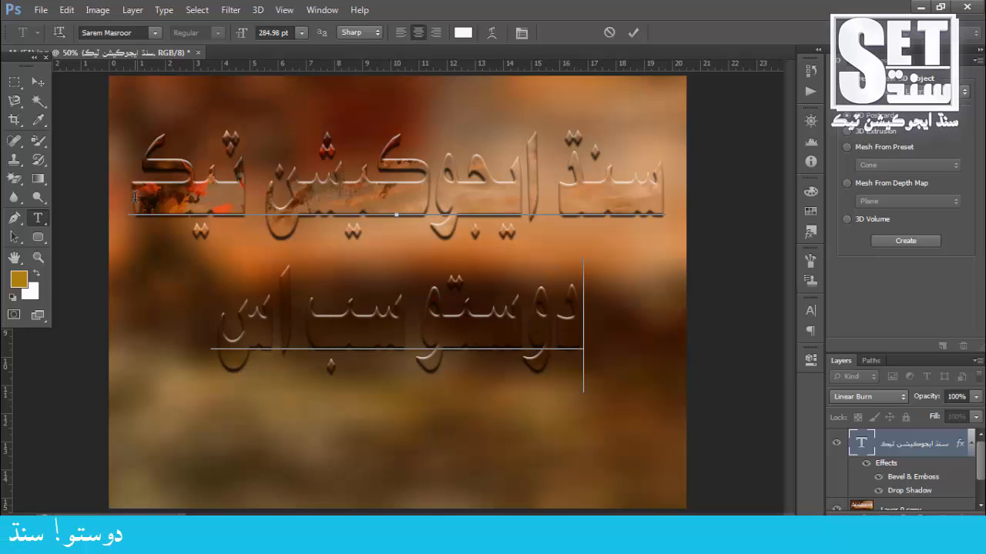
{"action": "type", "text": "ڪرائ"}
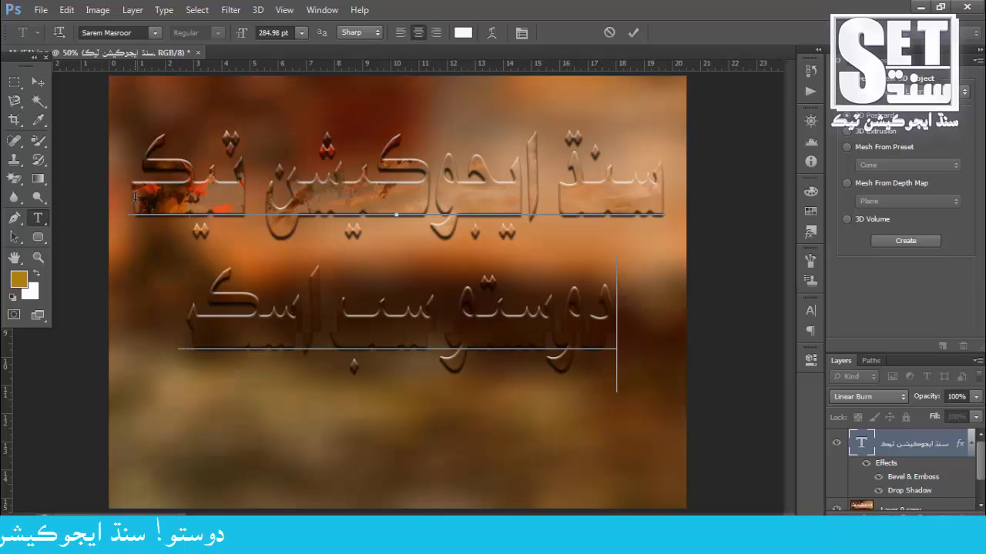
{"action": "type", "text": "ي"}
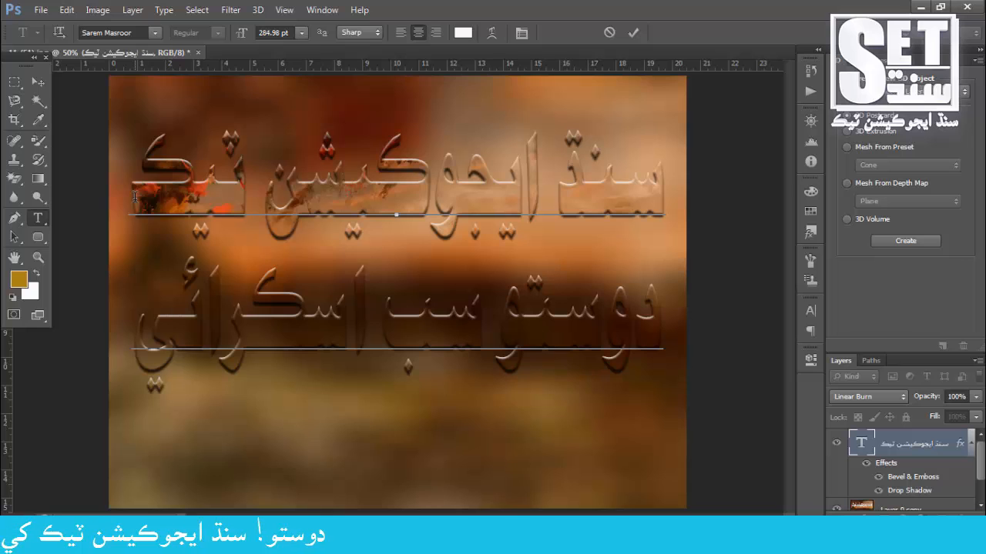
{"action": "type", "text": "ب"}
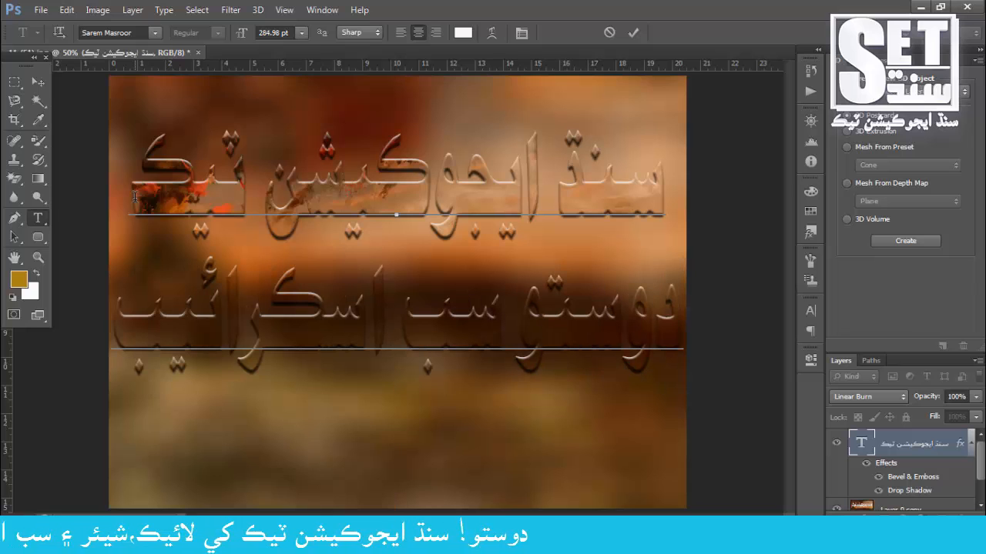
- Add a third line reading "ضرور ڪجو" to the text layer and commit the text edit
{"action": "key", "text": "Return"}
{"action": "type", "text": "ضرو"}
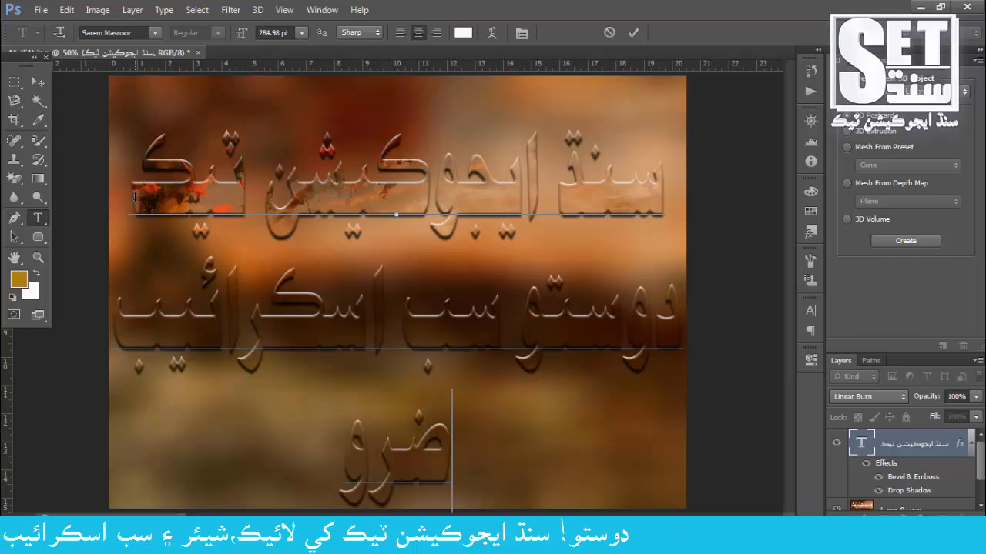
{"action": "type", "text": "ر"}
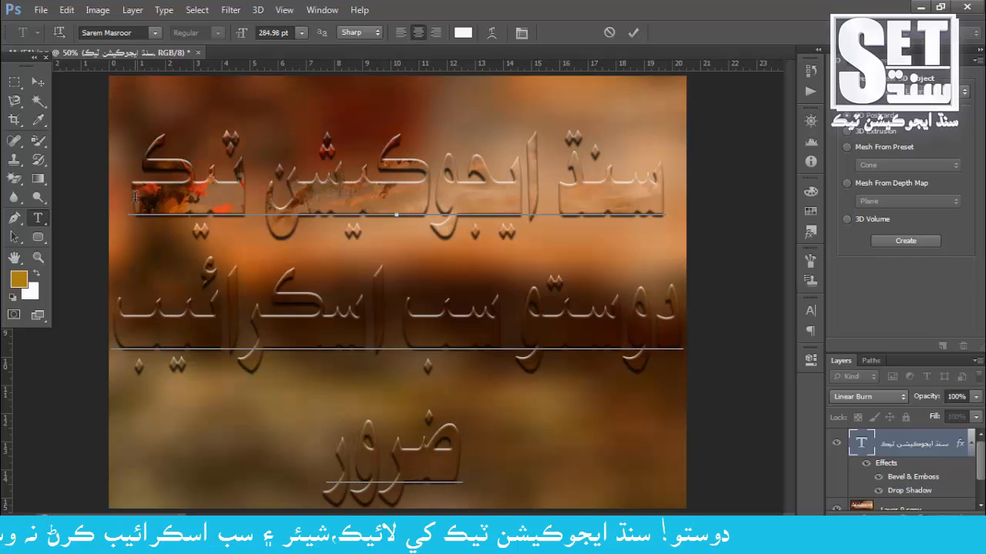
{"action": "type", "text": " کجو"}
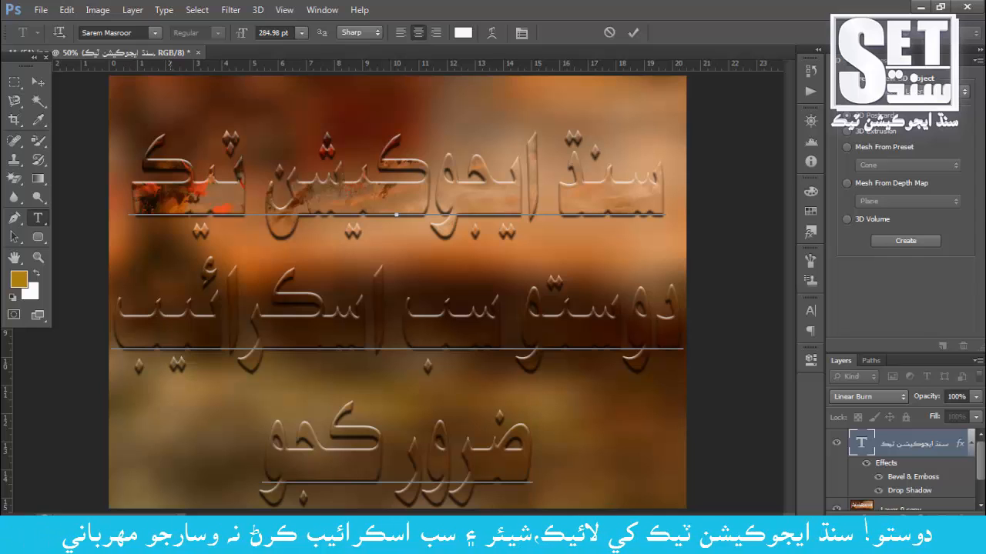
{"action": "left_click", "coordinate": [633, 32]}
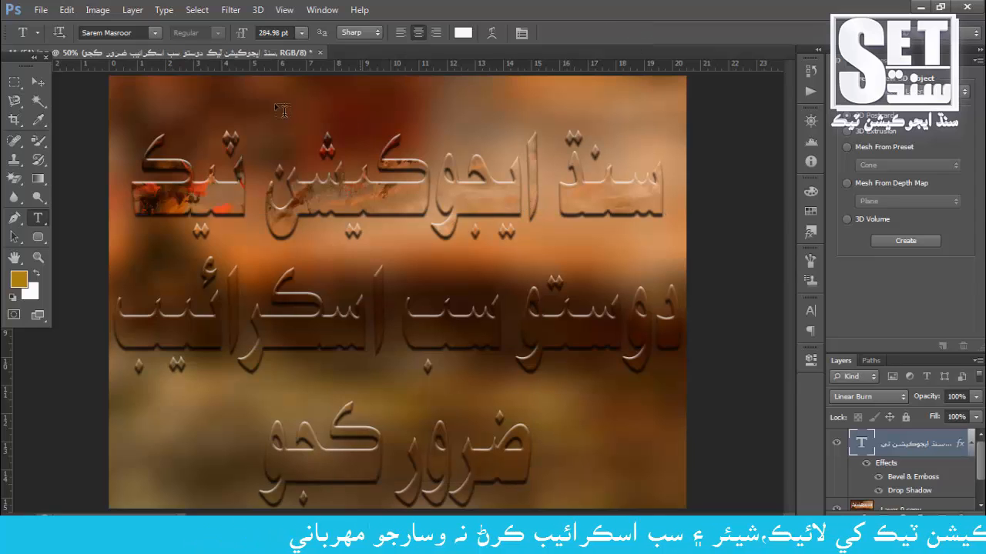
- Move the three-line text layer slightly up and to the left on the image
{"action": "left_click", "coordinate": [41, 86]}
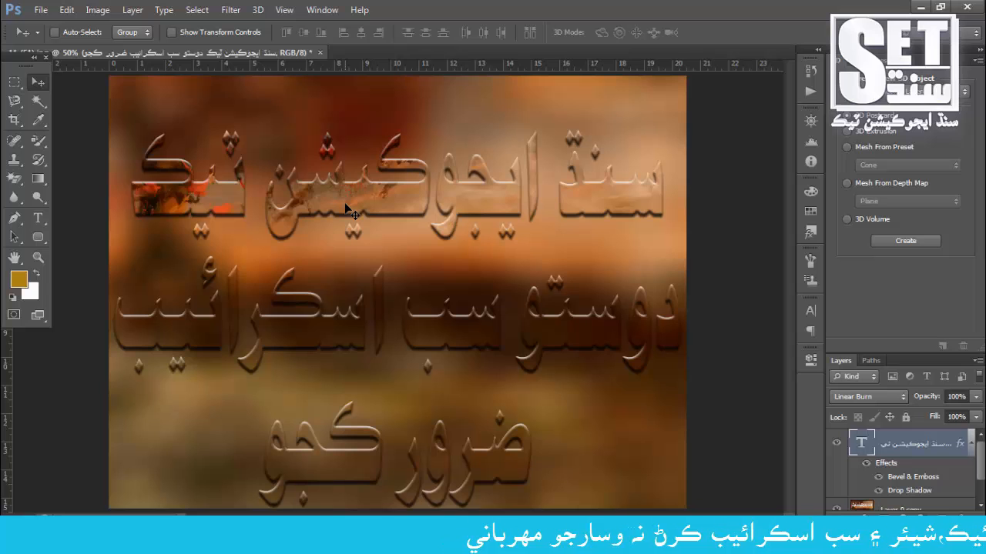
{"action": "mouse_move", "coordinate": [346, 209]}
{"action": "left_mouse_down"}
{"action": "mouse_move", "coordinate": [347, 190]}
{"action": "mouse_move", "coordinate": [385, 189]}
{"action": "mouse_move", "coordinate": [343, 179]}
{"action": "mouse_move", "coordinate": [345, 203]}
{"action": "left_mouse_up"}
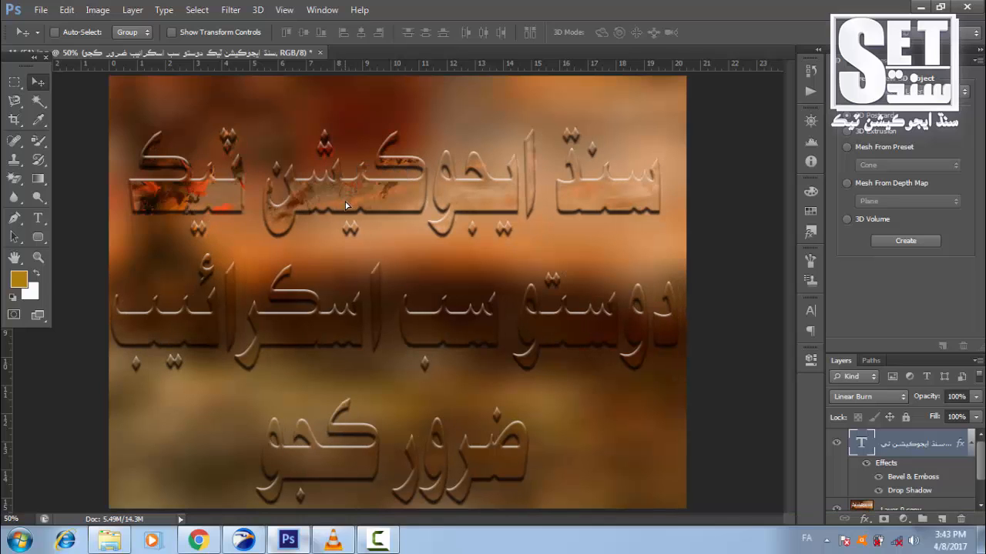